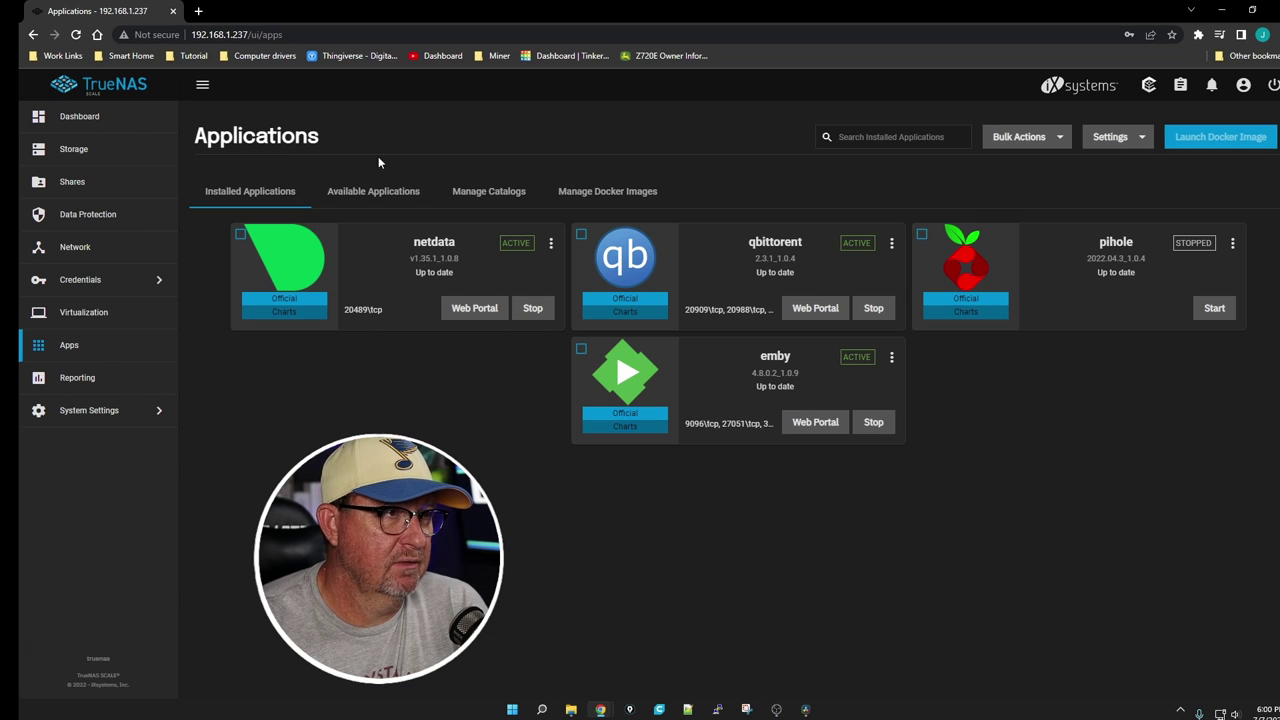
# - Start installing plex from the available applications, name the application plex, and continue to Plex Configuration
pyautogui.click(365, 192)
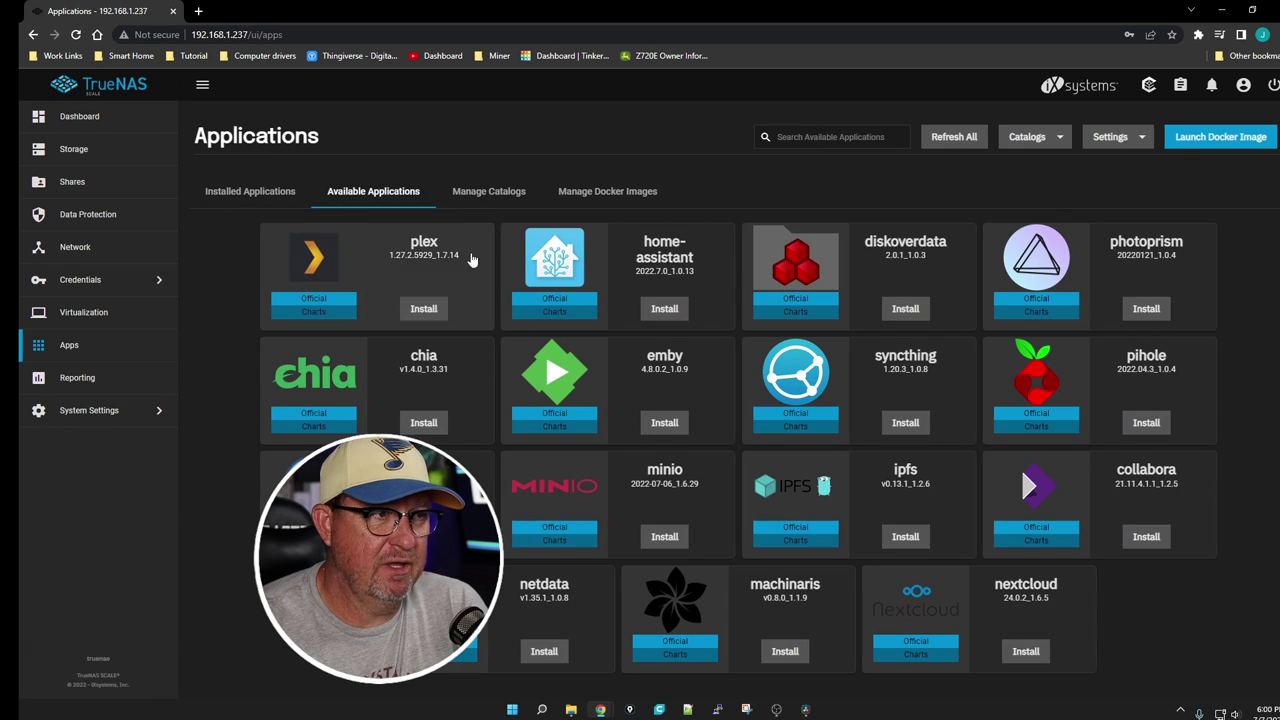
pyautogui.click(425, 312)
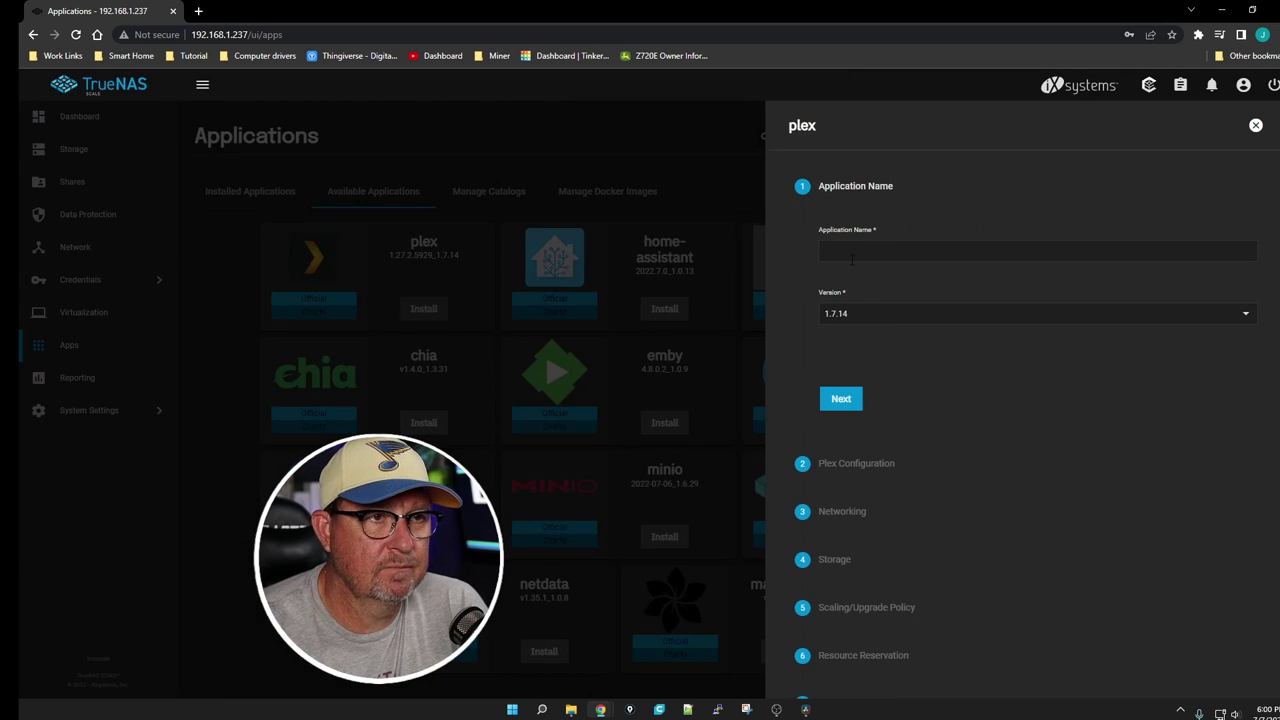
pyautogui.click(878, 251)
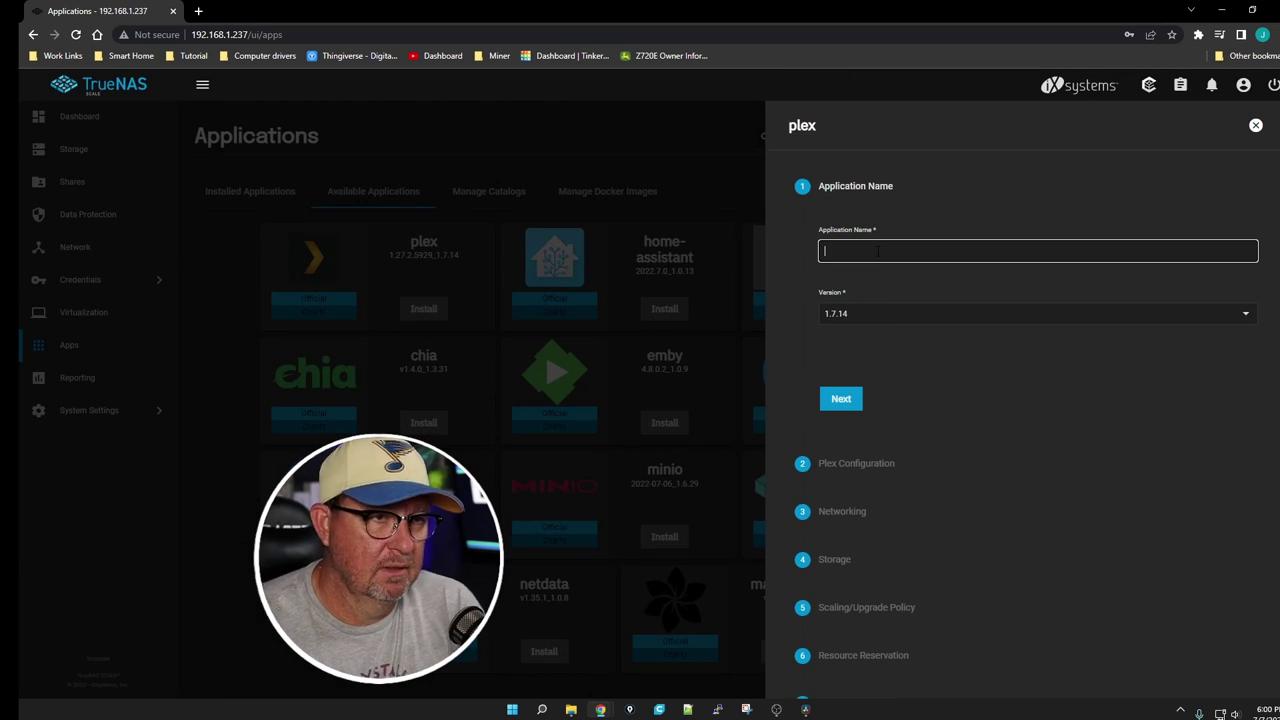
pyautogui.write('plex')
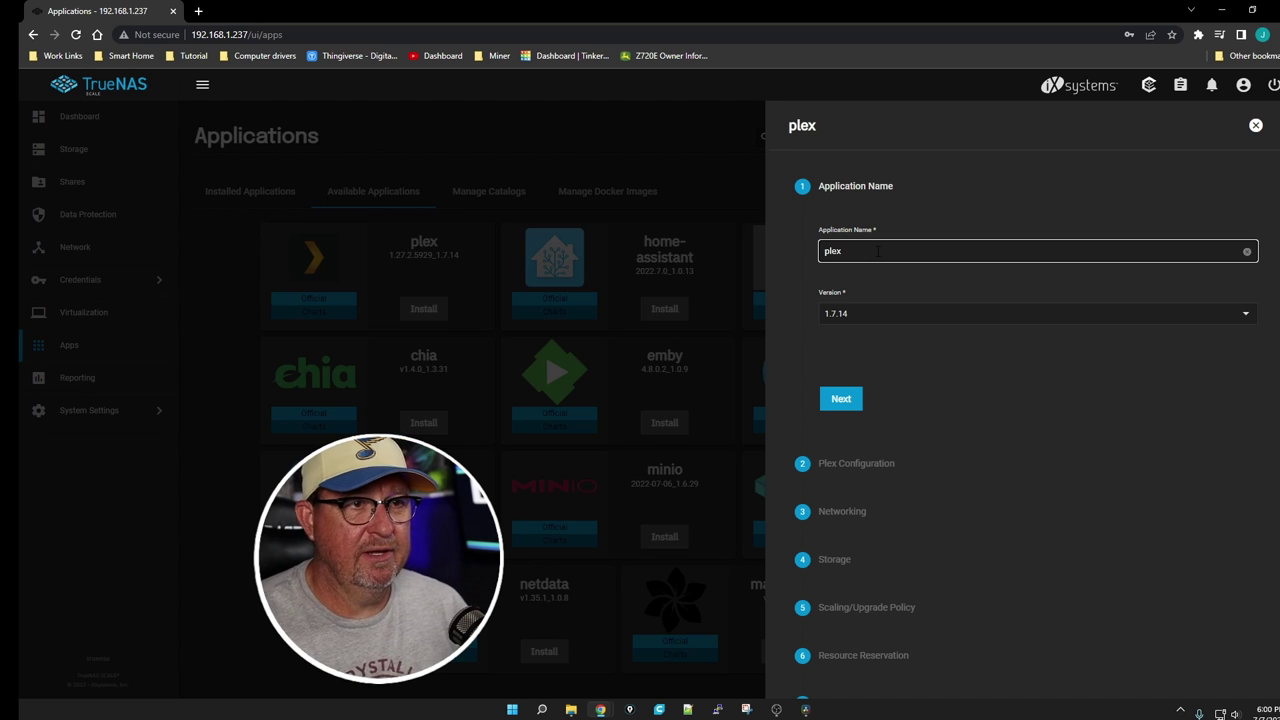
pyautogui.click(843, 399)
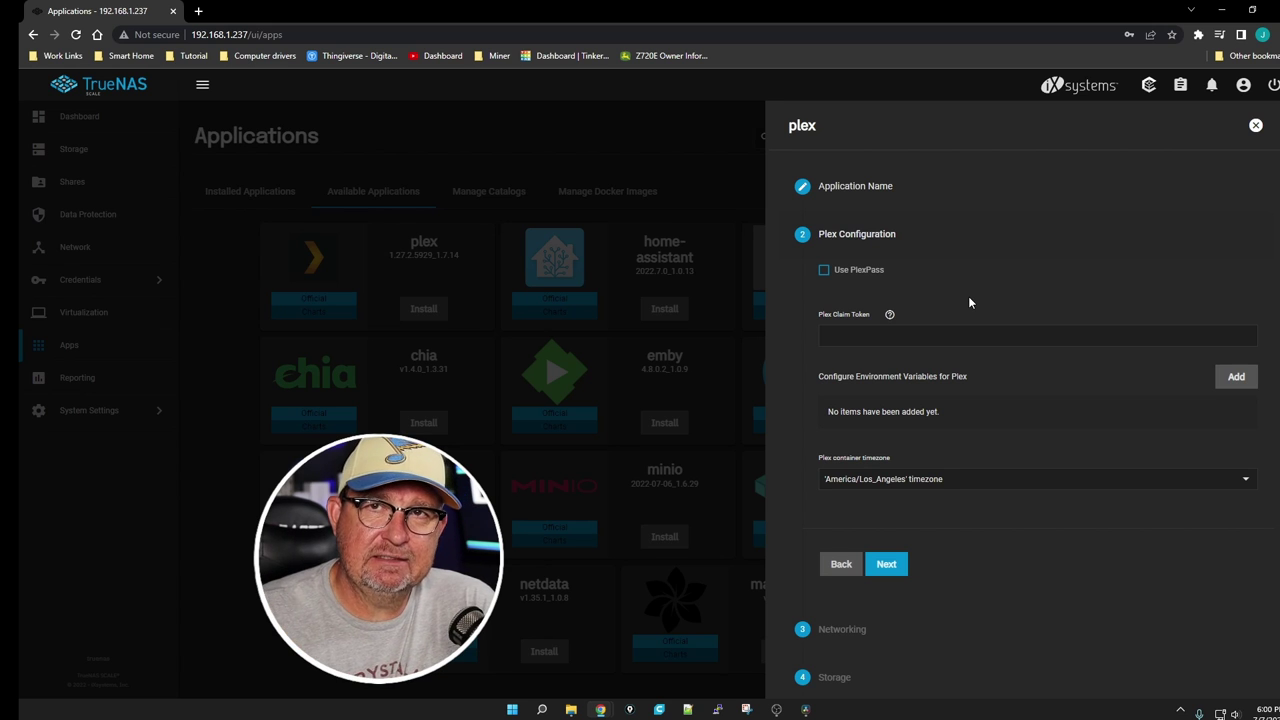
pyautogui.click(824, 270)
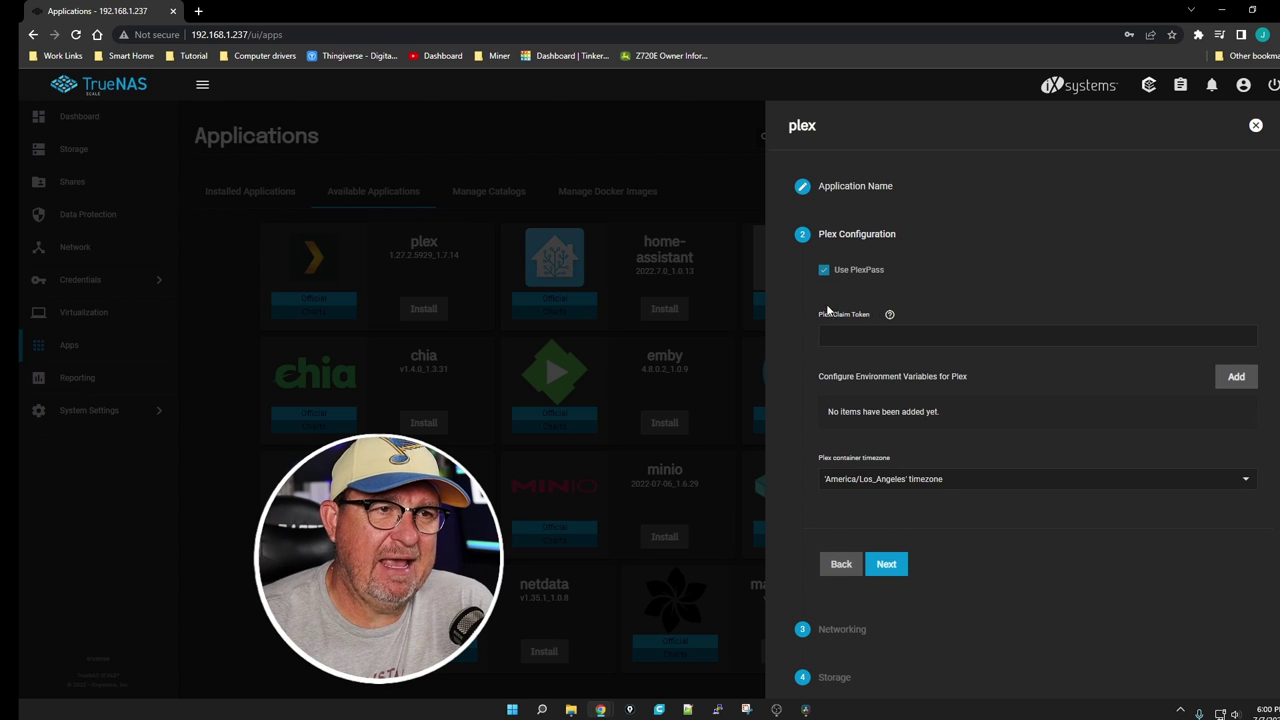
pyautogui.click(890, 316)
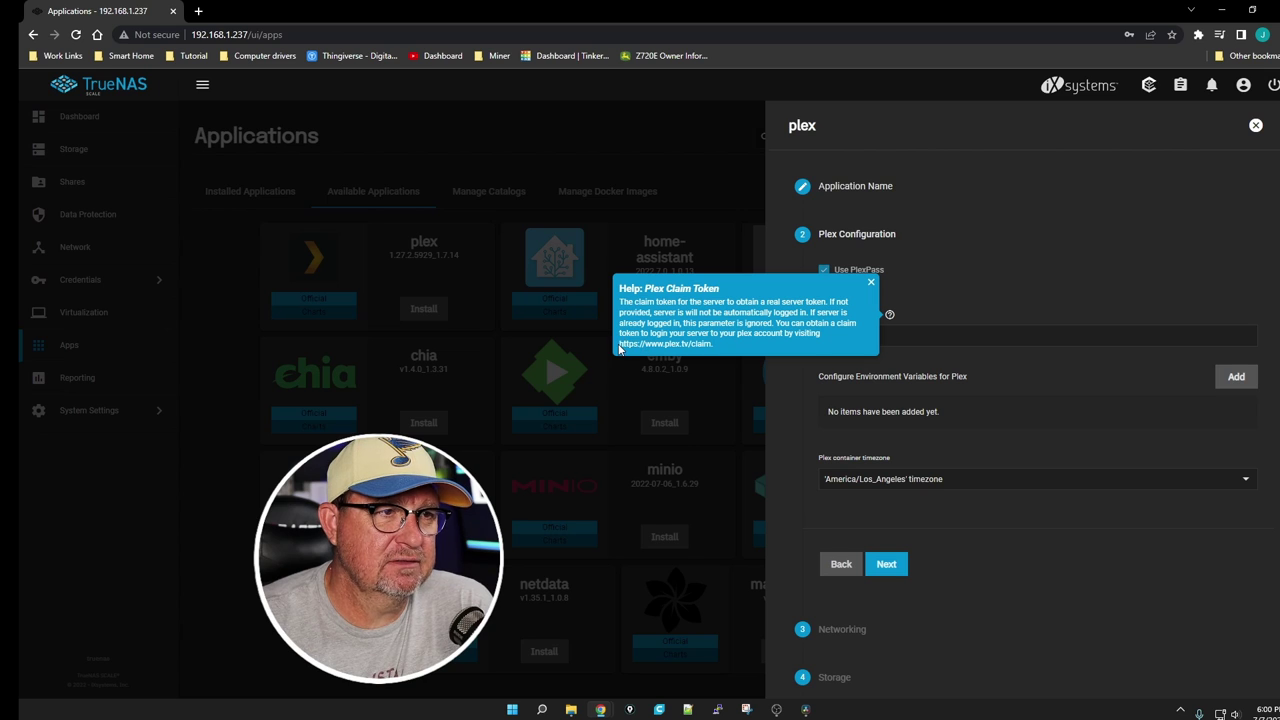
pyautogui.moveTo(620, 348); pyautogui.dragTo(683, 345)
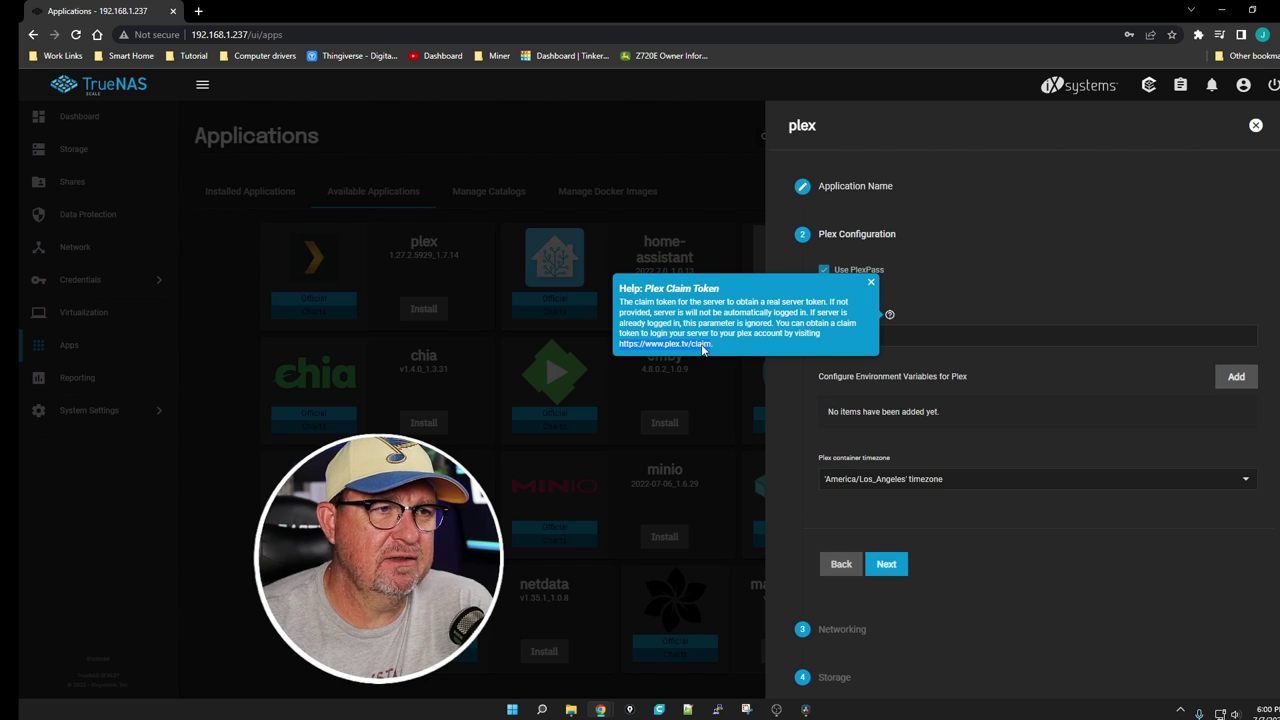
pyautogui.rightClick(703, 348)
pyautogui.click(731, 358)
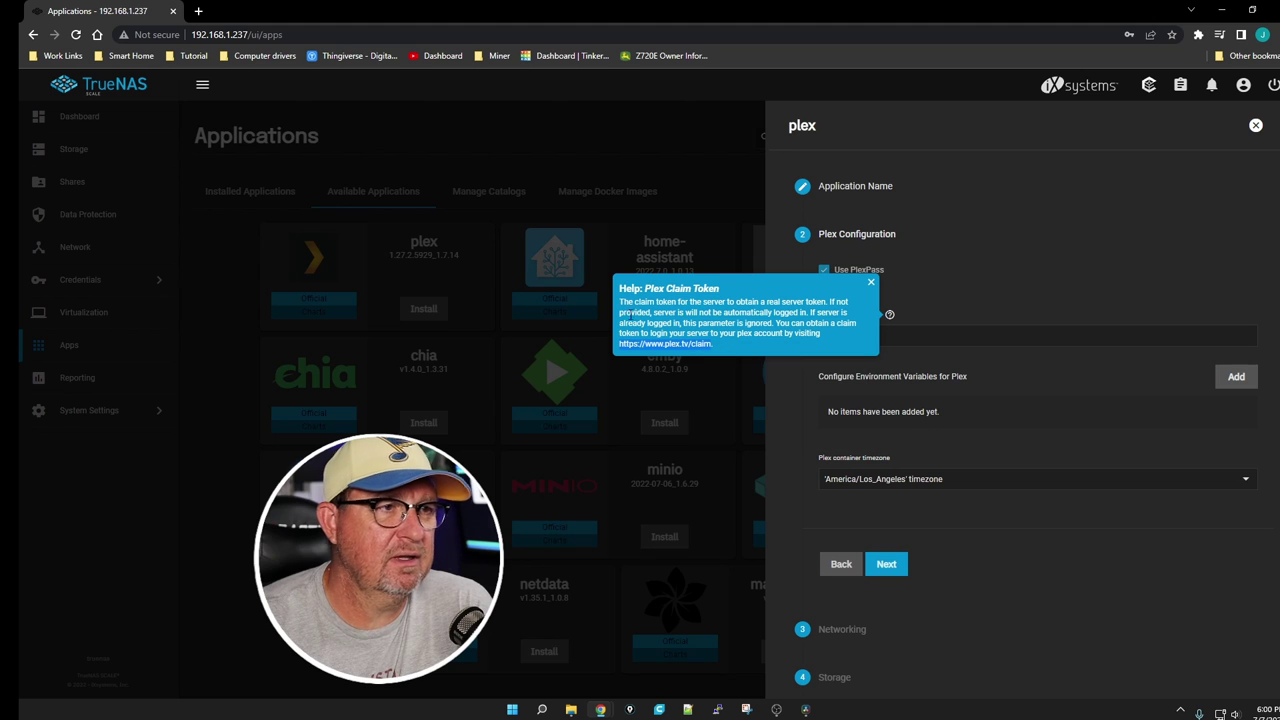
pyautogui.click(198, 11)
pyautogui.rightClick(264, 35)
pyautogui.click(297, 133)
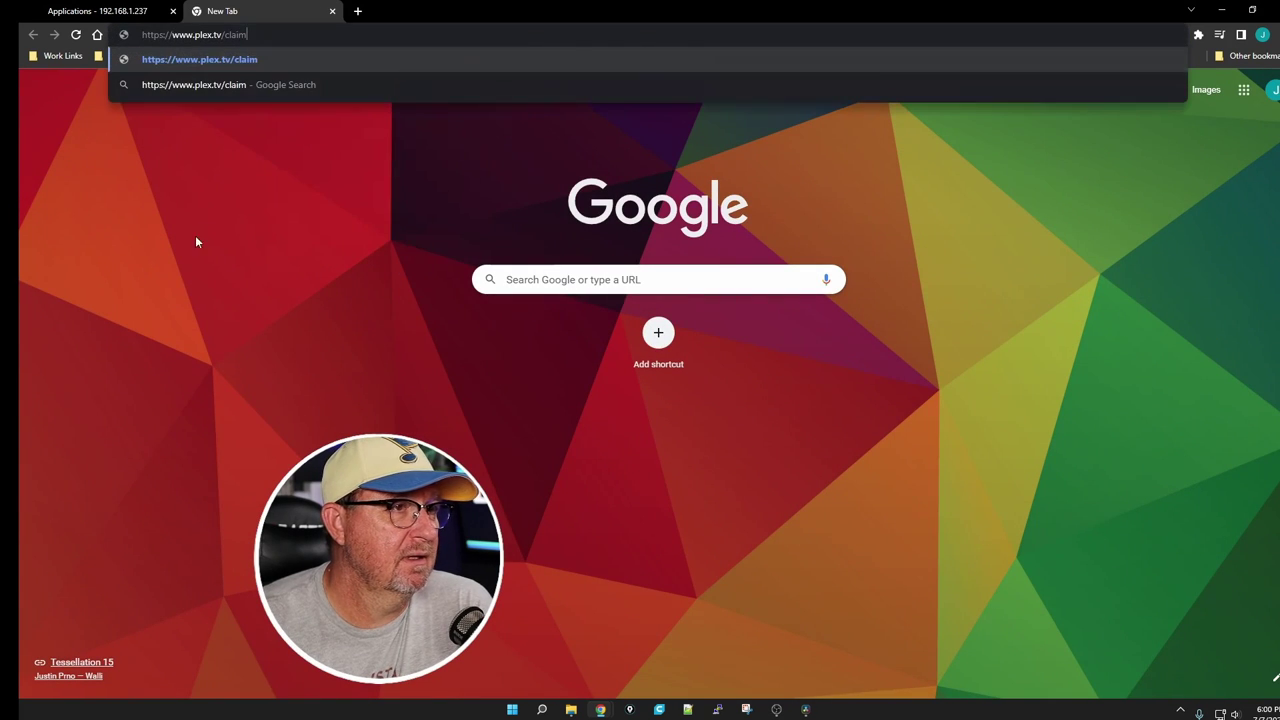
pyautogui.press('Return')
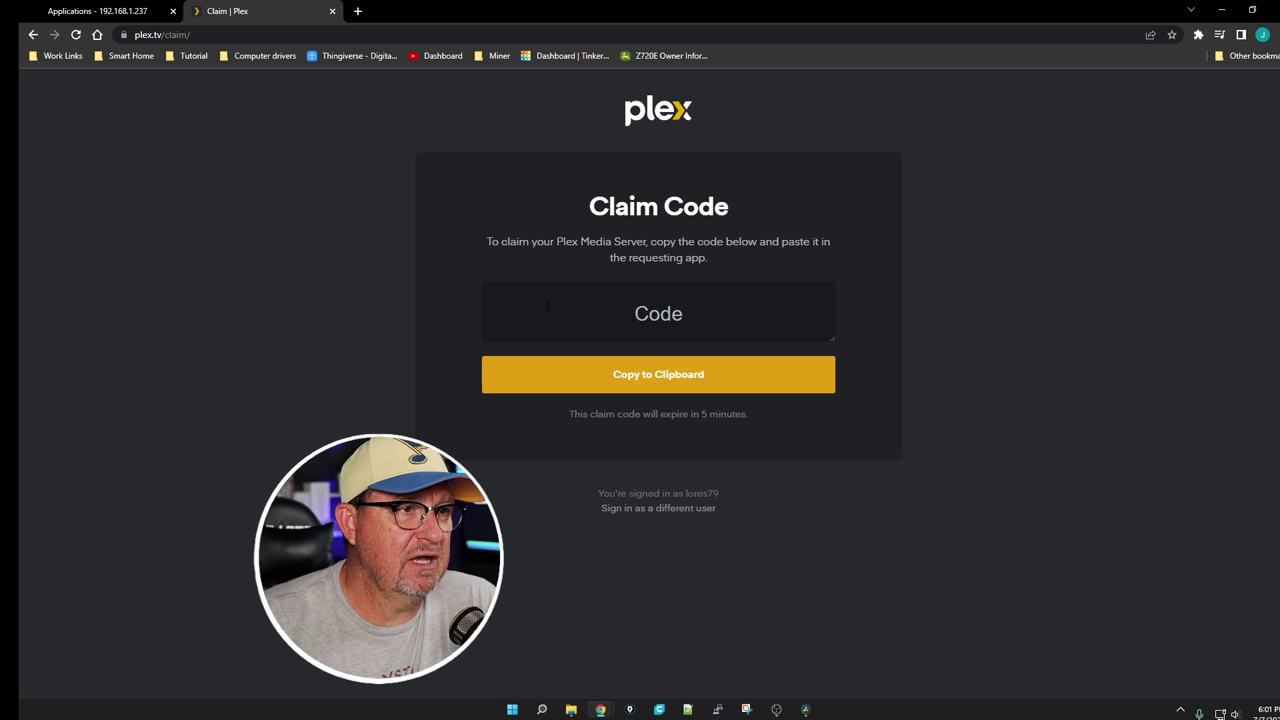
# - Return to the TrueNAS plex form, try pasting the copied claim address into Plex Claim Token, and clear the field again
pyautogui.click(80, 11)
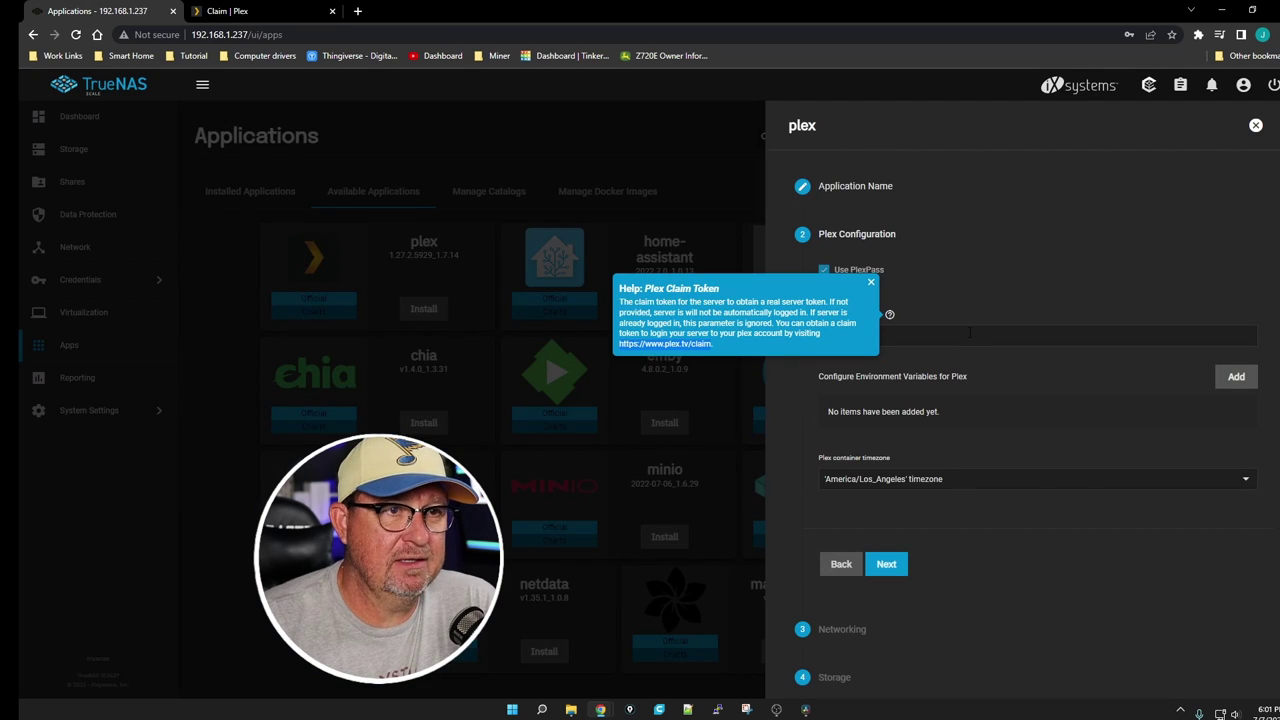
pyautogui.click(980, 286)
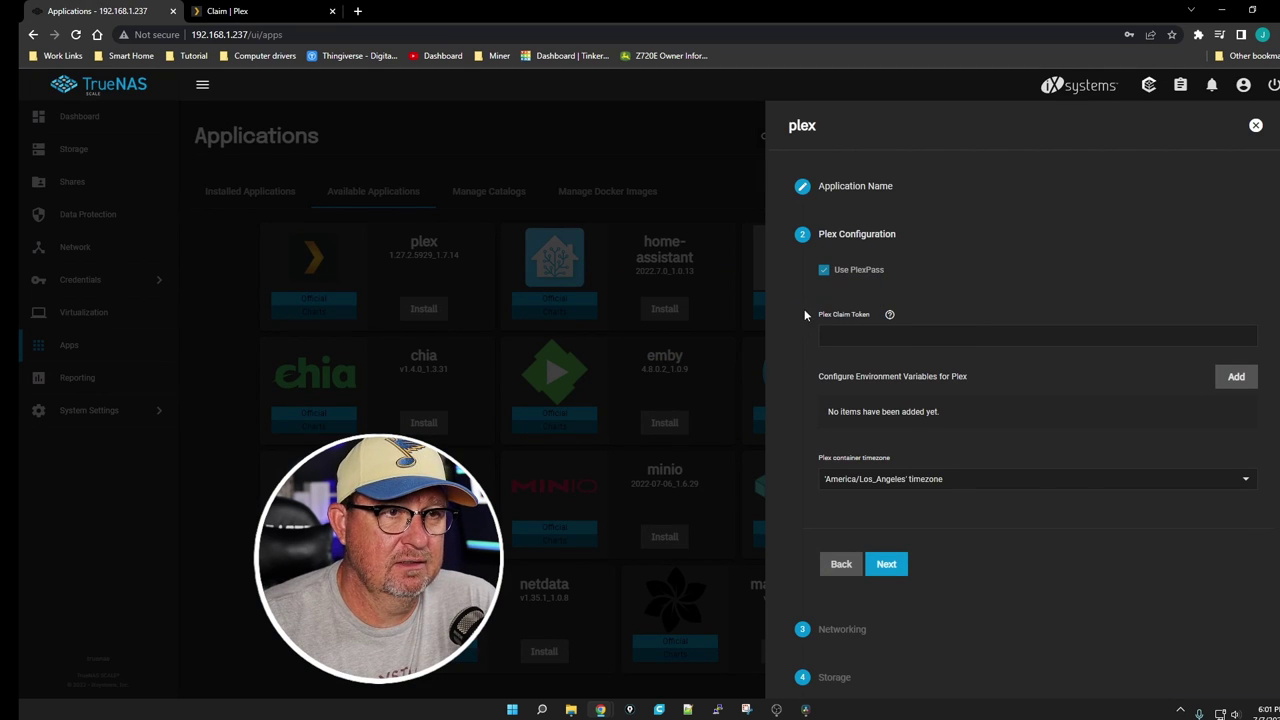
pyautogui.click(862, 338)
pyautogui.rightClick(862, 340)
pyautogui.click(894, 441)
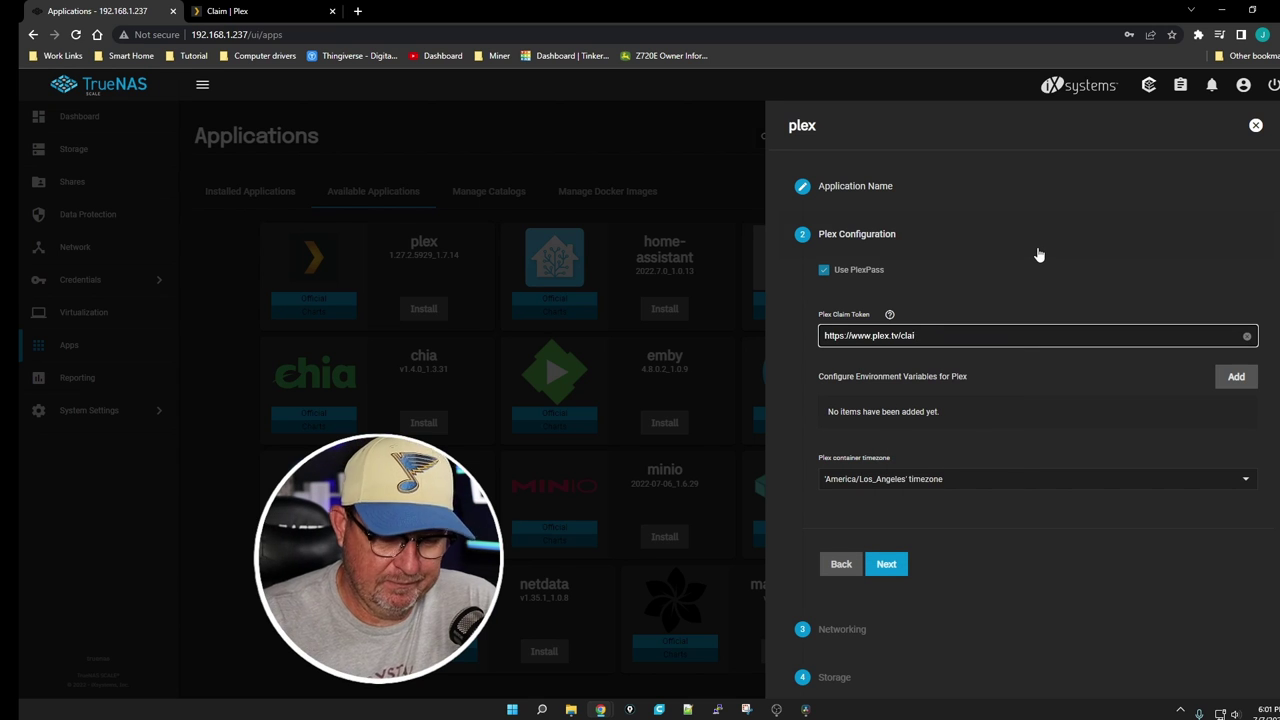
pyautogui.press('BackSpace')
pyautogui.press('BackSpace')
pyautogui.press('BackSpace')
pyautogui.press('BackSpace')
pyautogui.press('BackSpace')
pyautogui.press('BackSpace')
pyautogui.press('BackSpace')
pyautogui.press('BackSpace')
pyautogui.press('BackSpace')
pyautogui.press('BackSpace')
pyautogui.press('BackSpace')
pyautogui.press('BackSpace')
pyautogui.press('BackSpace')
pyautogui.press('BackSpace')
pyautogui.press('BackSpace')
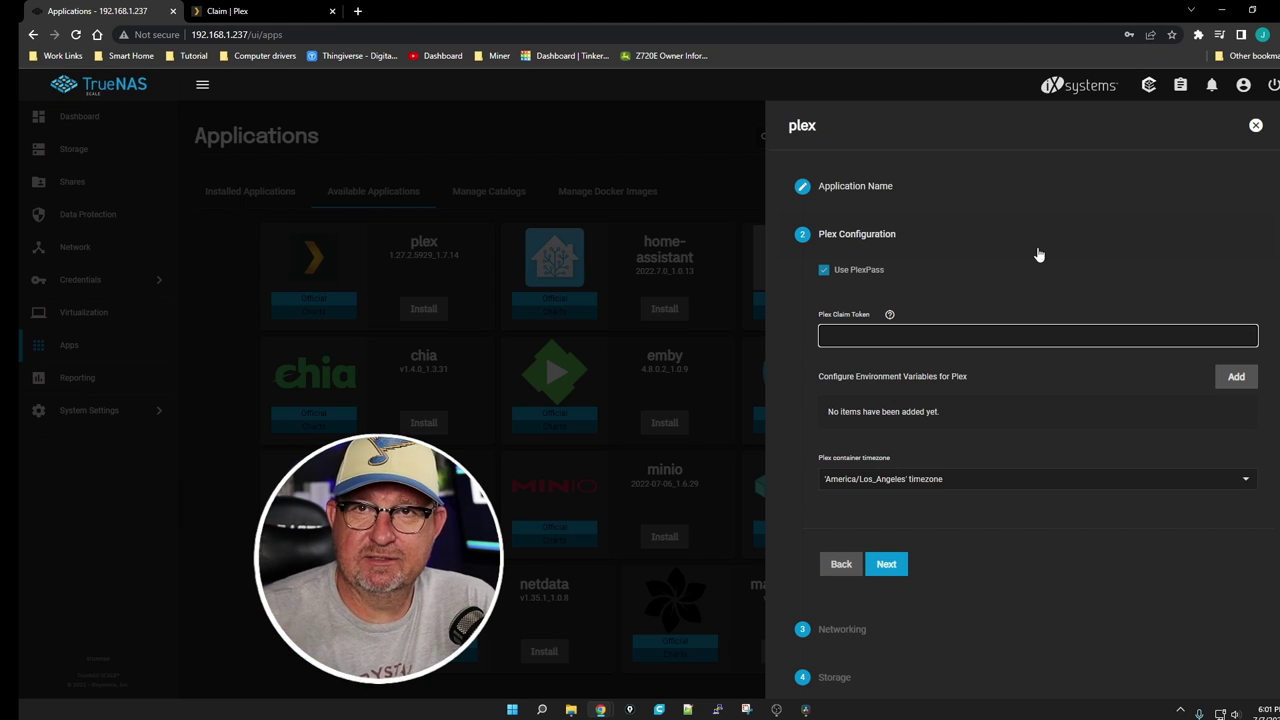
# - Disable Use PlexPass and continue to the Networking settings with the claim token left empty
pyautogui.click(825, 271)
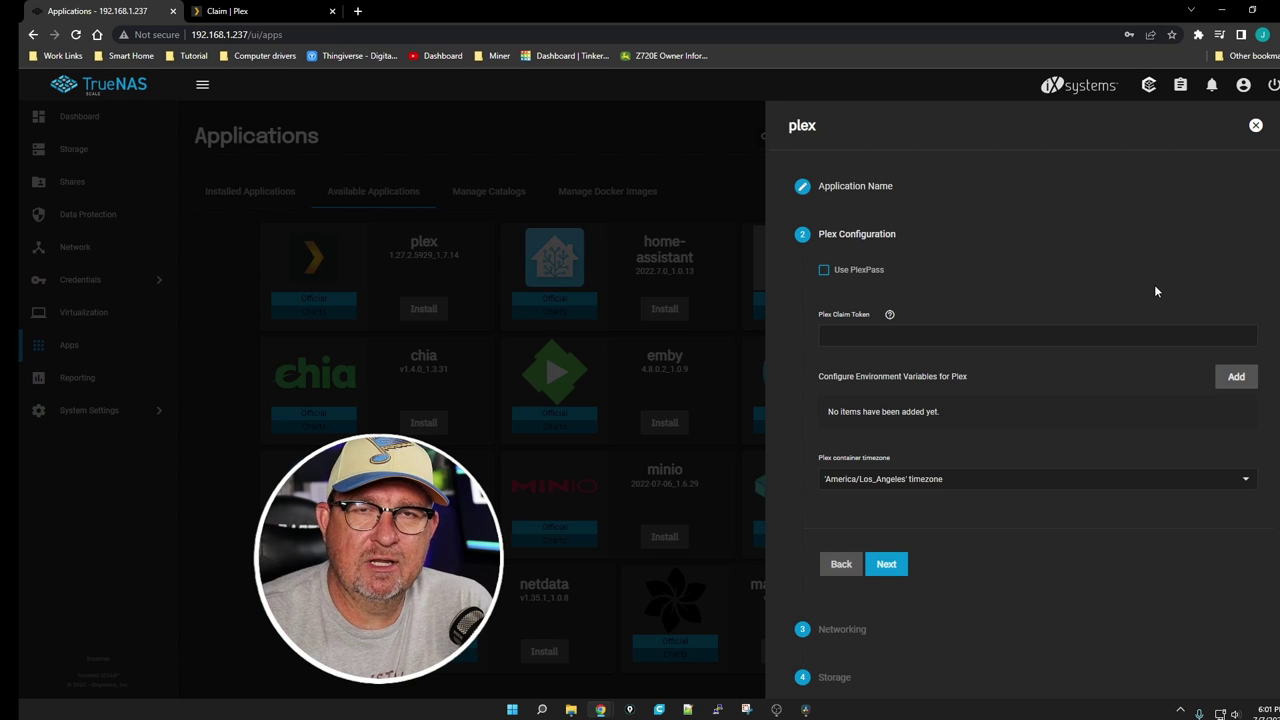
pyautogui.click(884, 566)
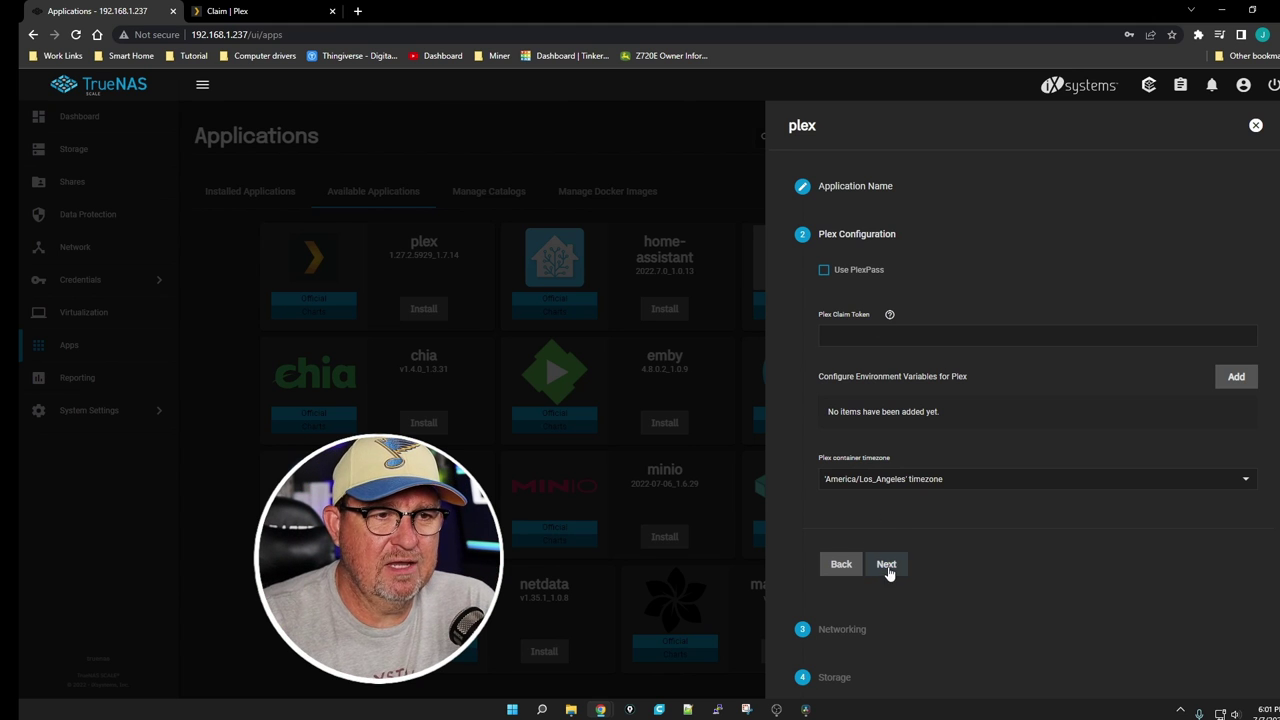
pyautogui.click(886, 566)
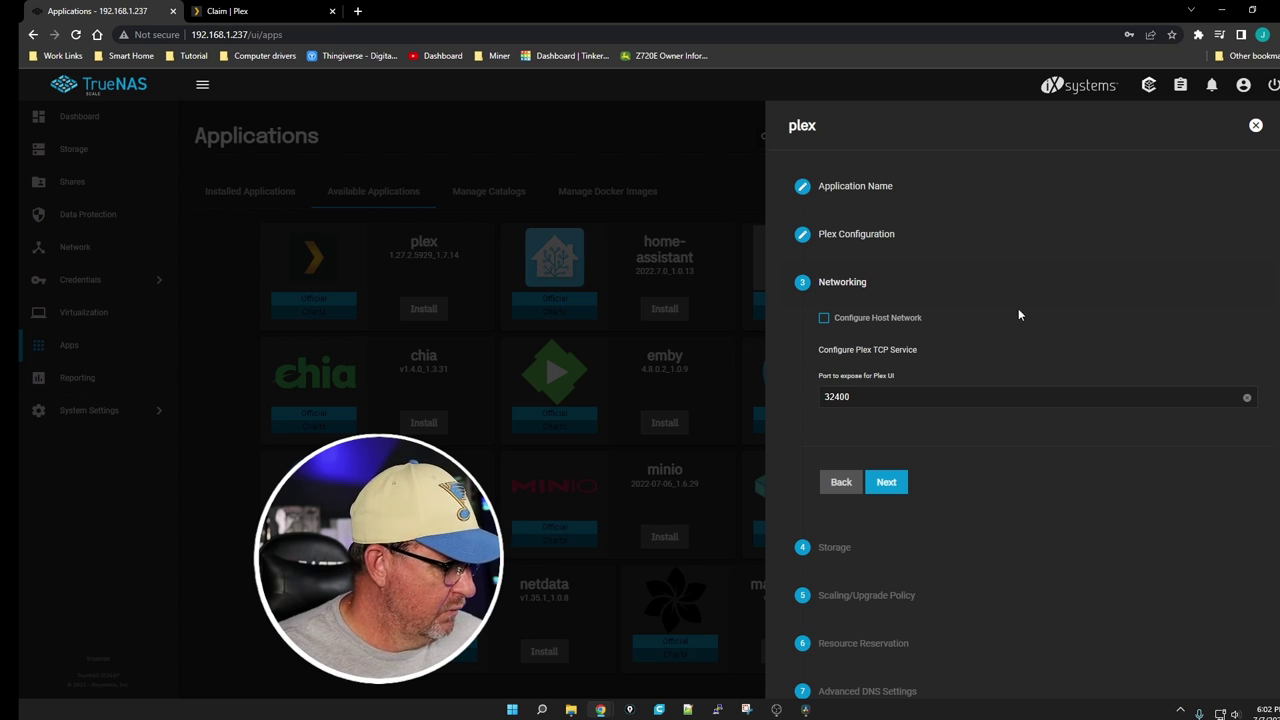
pyautogui.click(1190, 10)
pyautogui.click(1190, 10)
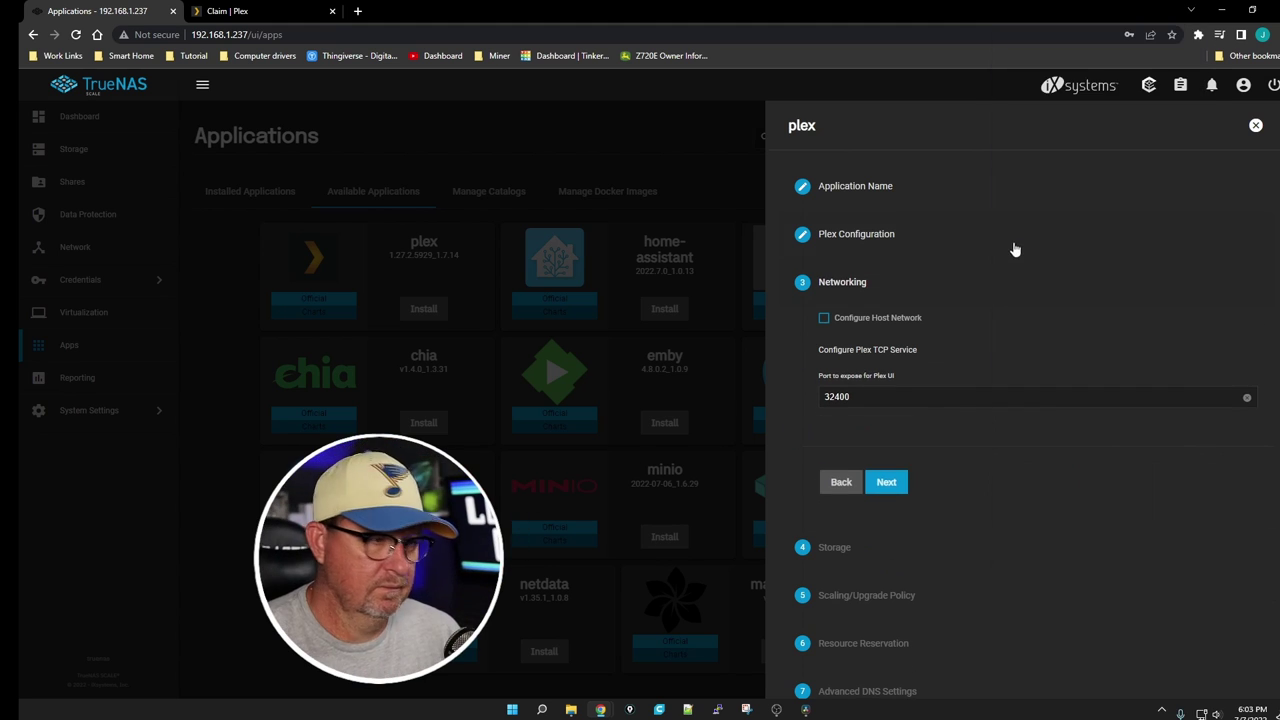
pyautogui.hotkey('ctrl', 'shift', 'a')
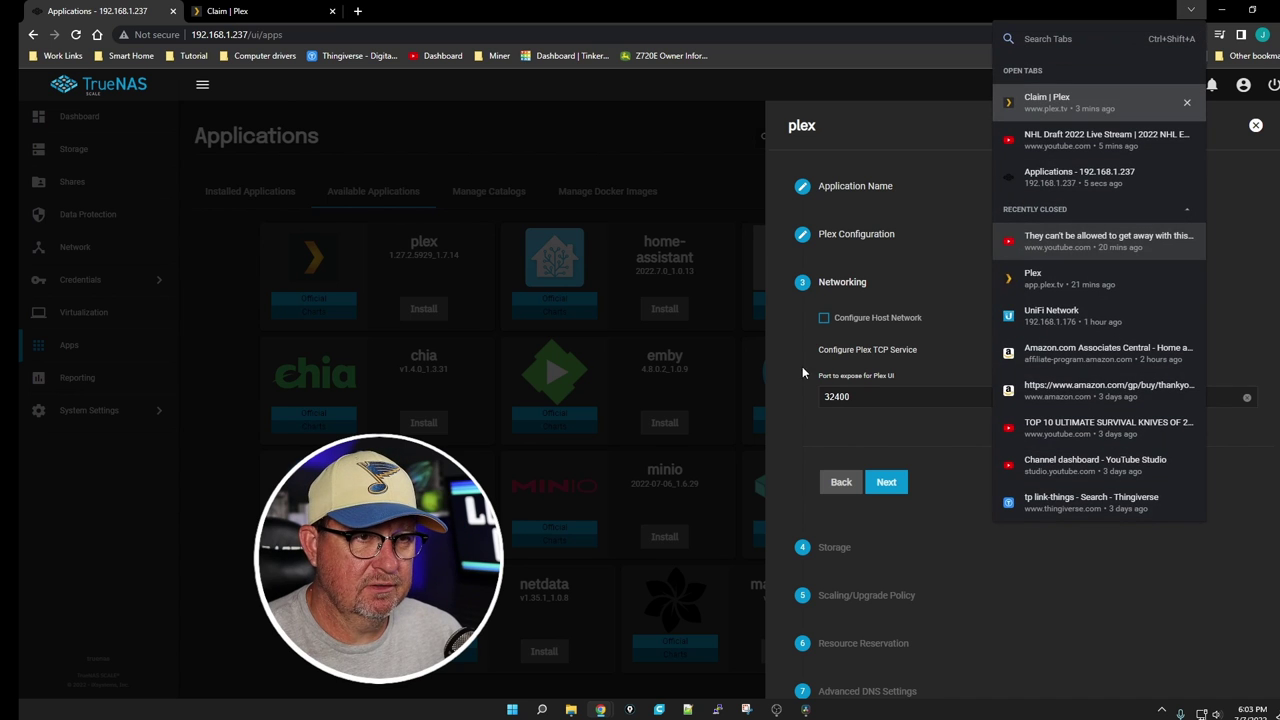
pyautogui.press('Escape')
pyautogui.hotkey('ctrl', 'shift', 'a')
pyautogui.press('Escape')
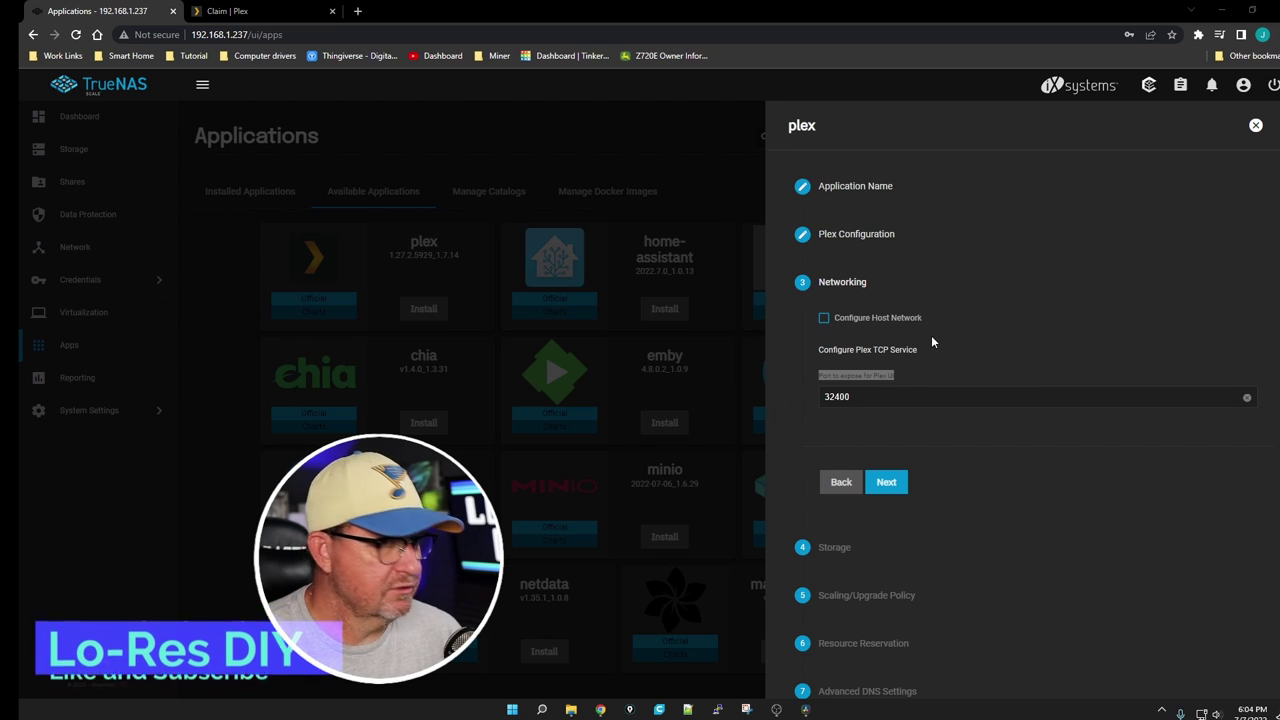
# - Enable Configure Host Network for Plex and continue to the Storage settings
pyautogui.click(824, 318)
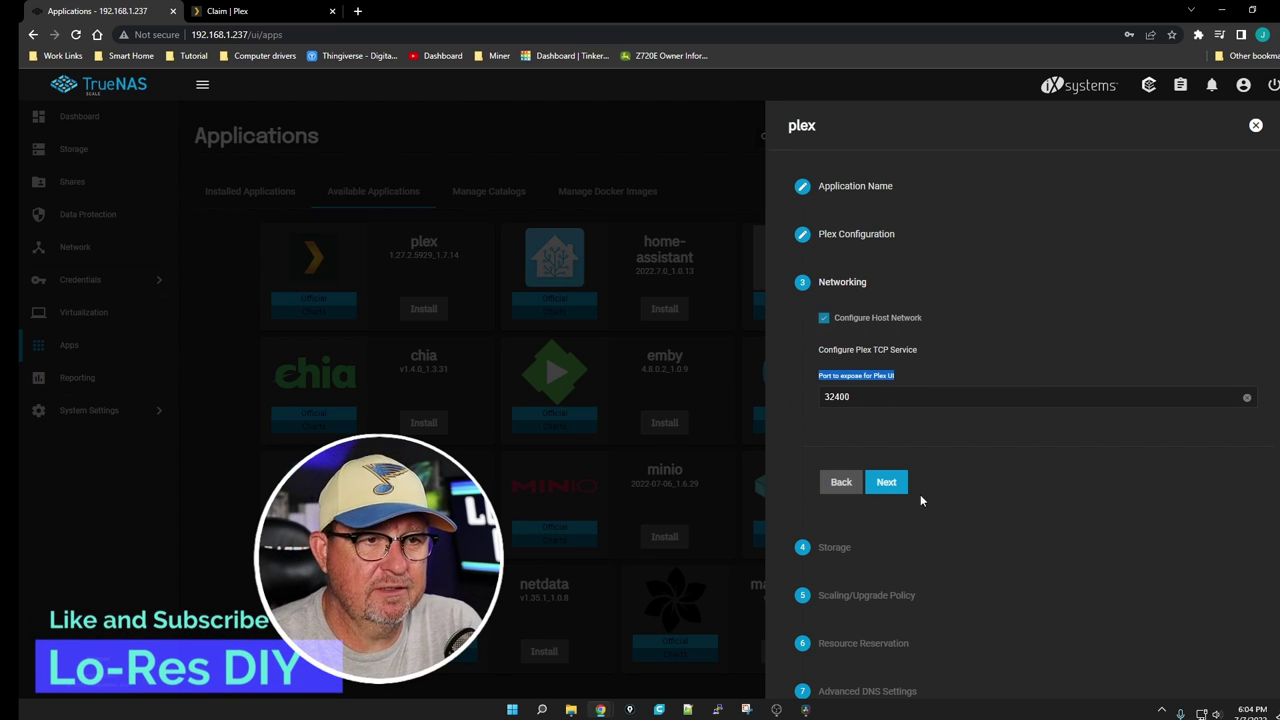
pyautogui.click(893, 484)
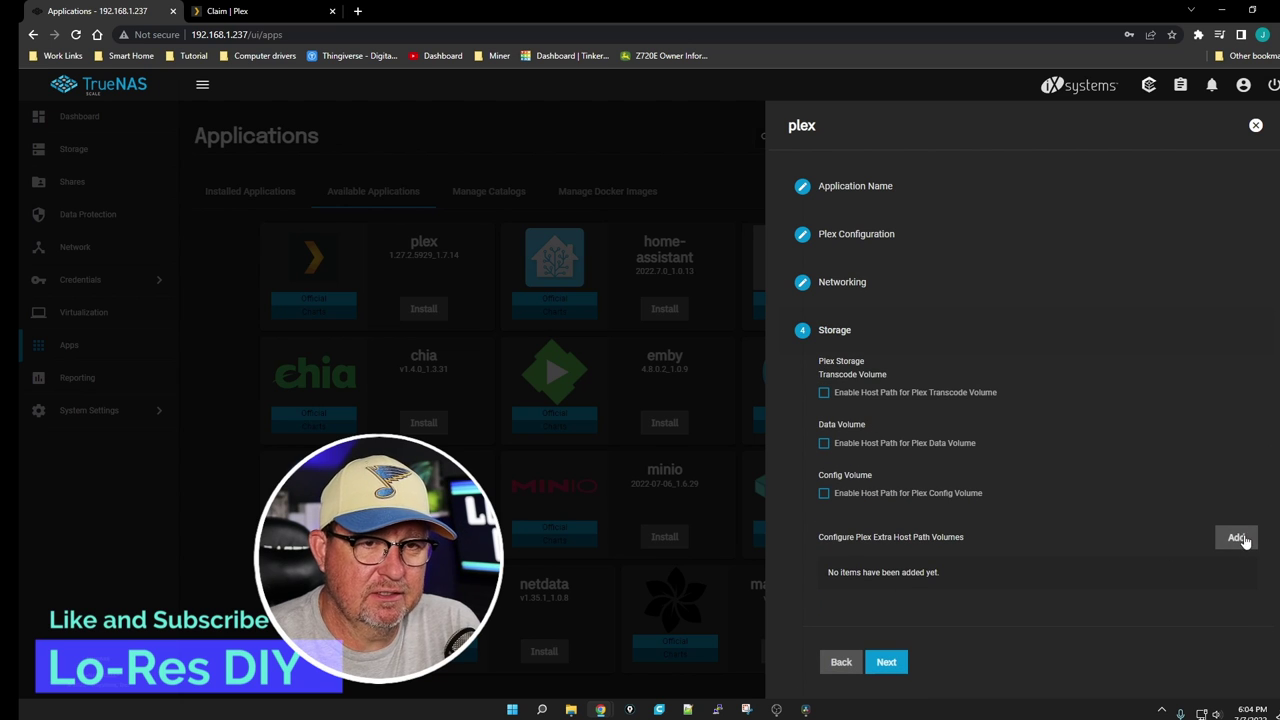
# - Add a Plex extra host path volume and choose /mnt/Bulk/Media as its host path
pyautogui.scroll(-2, 986, 454)
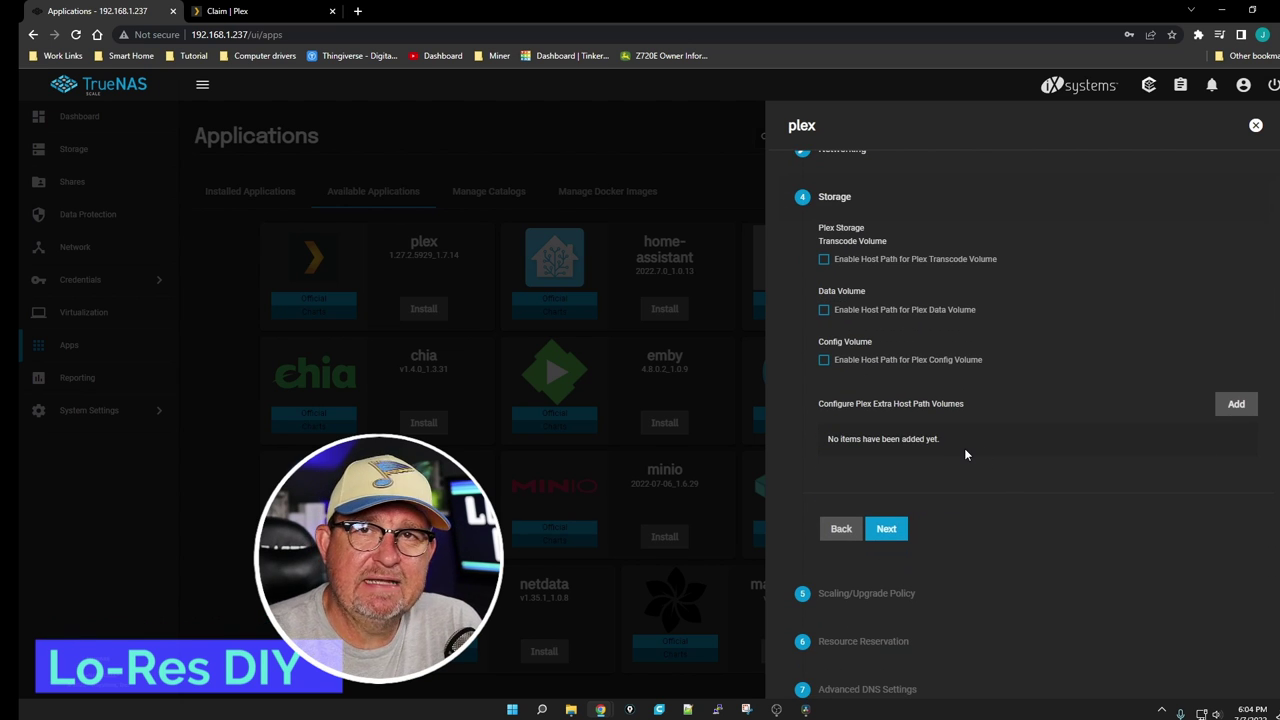
pyautogui.click(1235, 405)
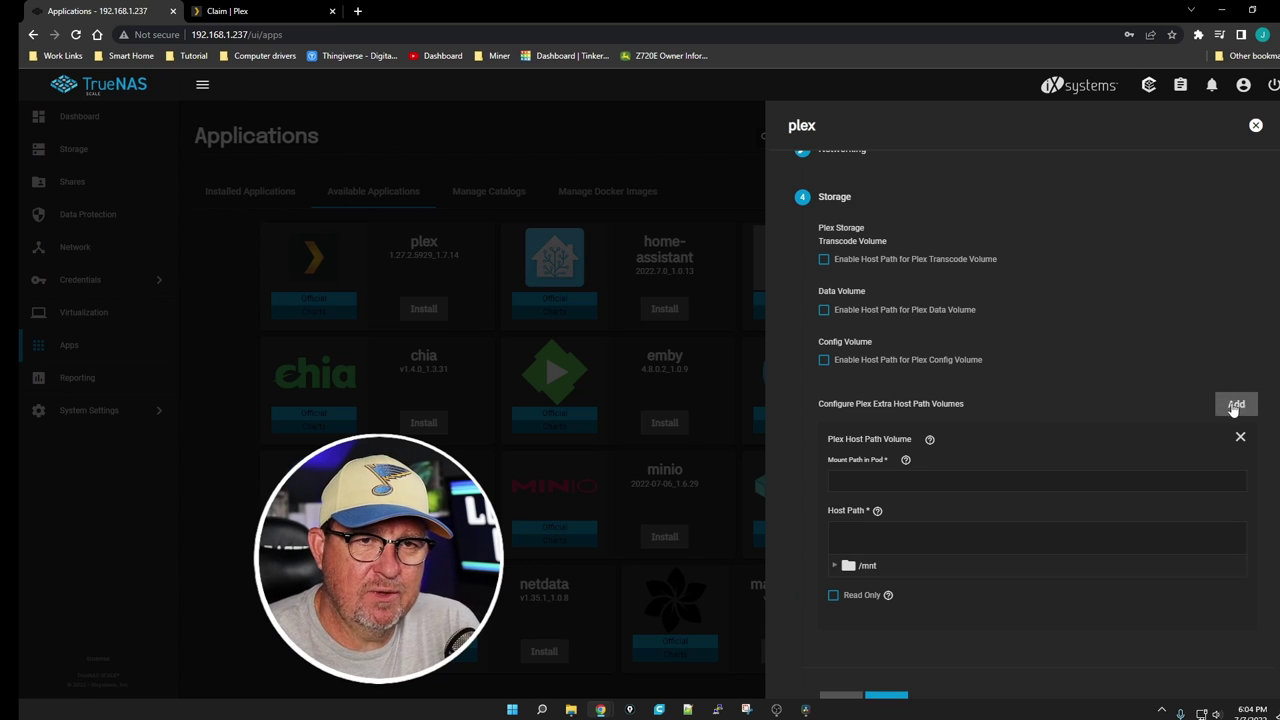
pyautogui.click(834, 567)
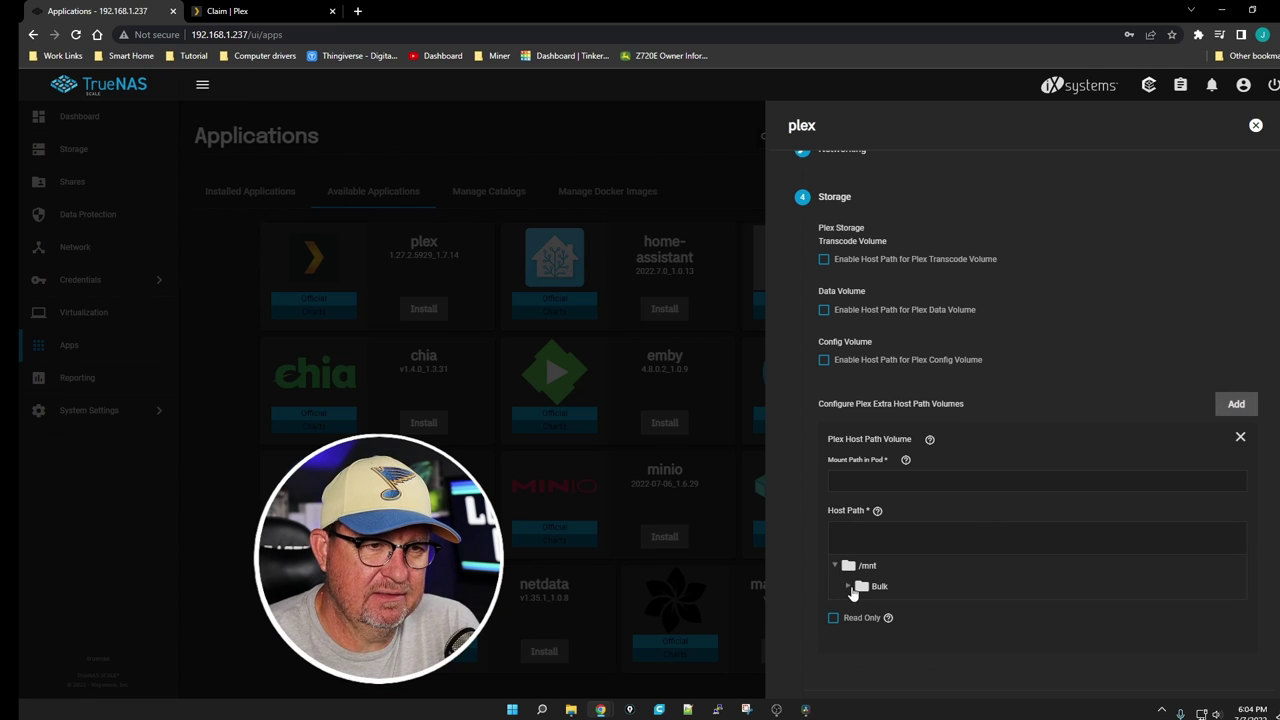
pyautogui.click(847, 587)
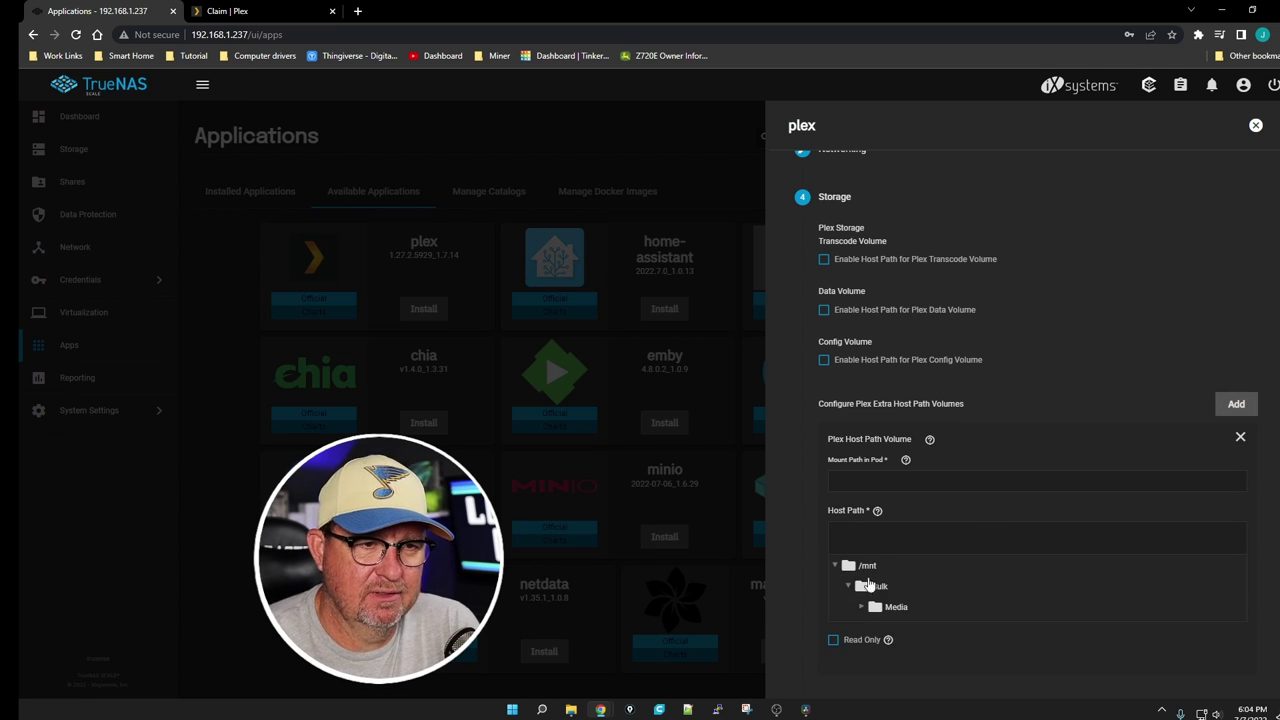
pyautogui.click(866, 608)
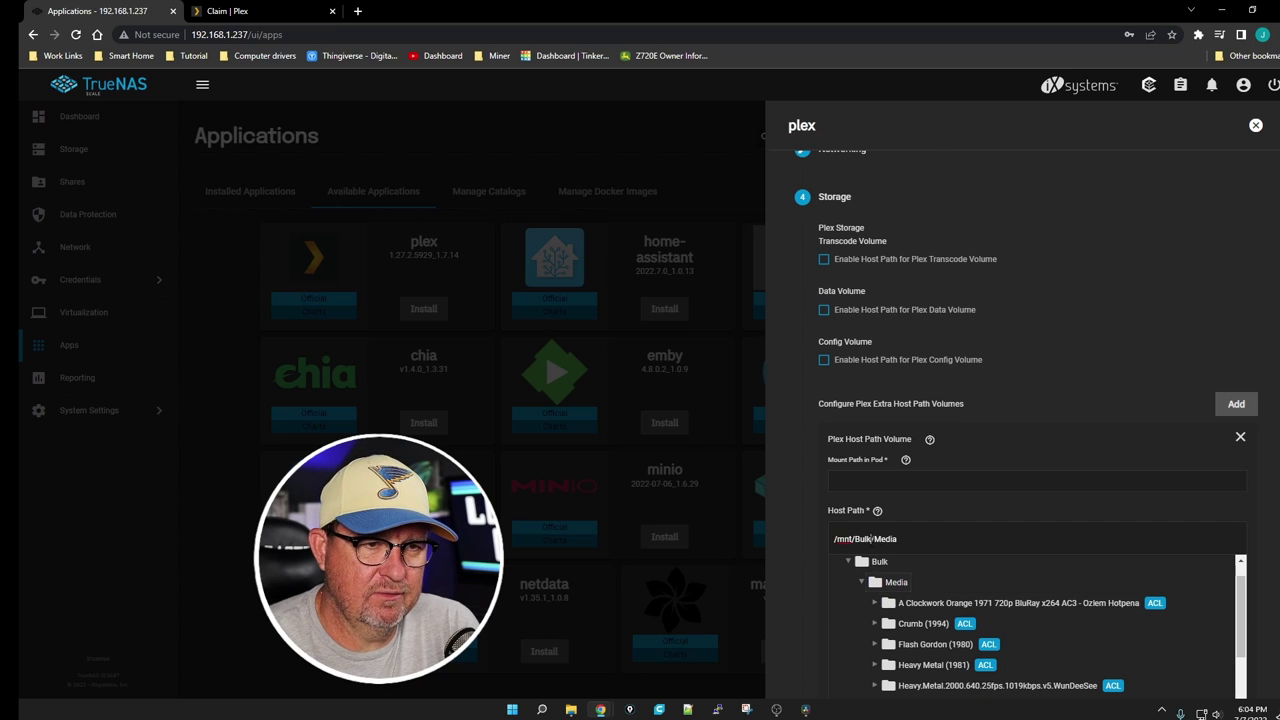
# - Copy /Media from the end of the host path into the volume's Mount Path in Pod
pyautogui.moveTo(871, 538); pyautogui.dragTo(904, 538)
pyautogui.rightClick(872, 538)
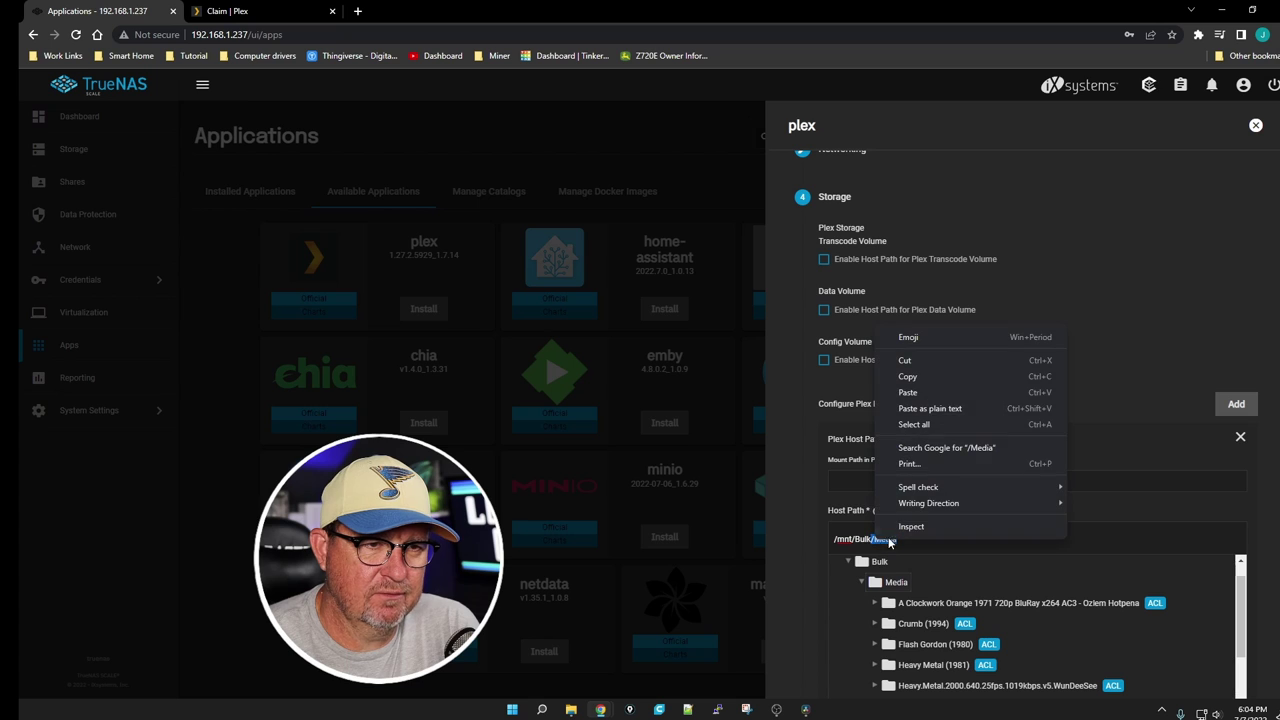
pyautogui.click(898, 376)
pyautogui.click(903, 482)
pyautogui.rightClick(903, 483)
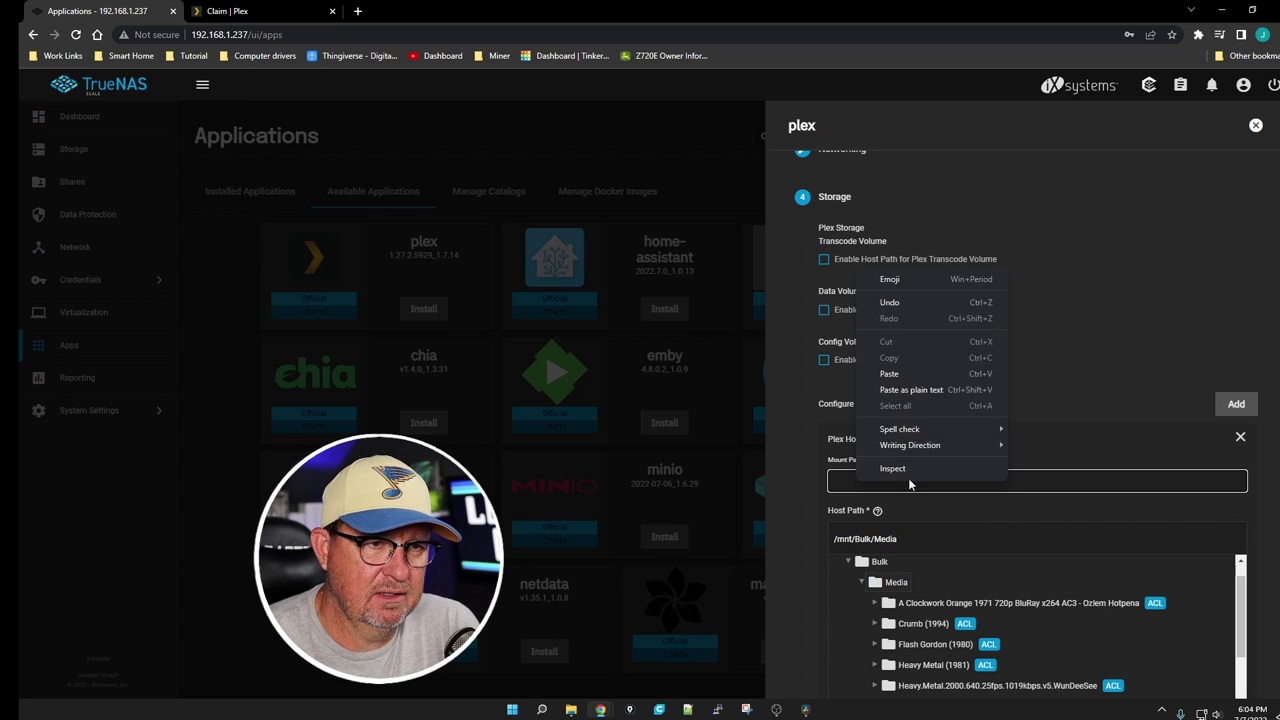
pyautogui.click(895, 378)
# - Accept the storage settings and the default Scaling/Upgrade Policy, continuing to Resource Reservation
pyautogui.scroll(-4, 905, 459)
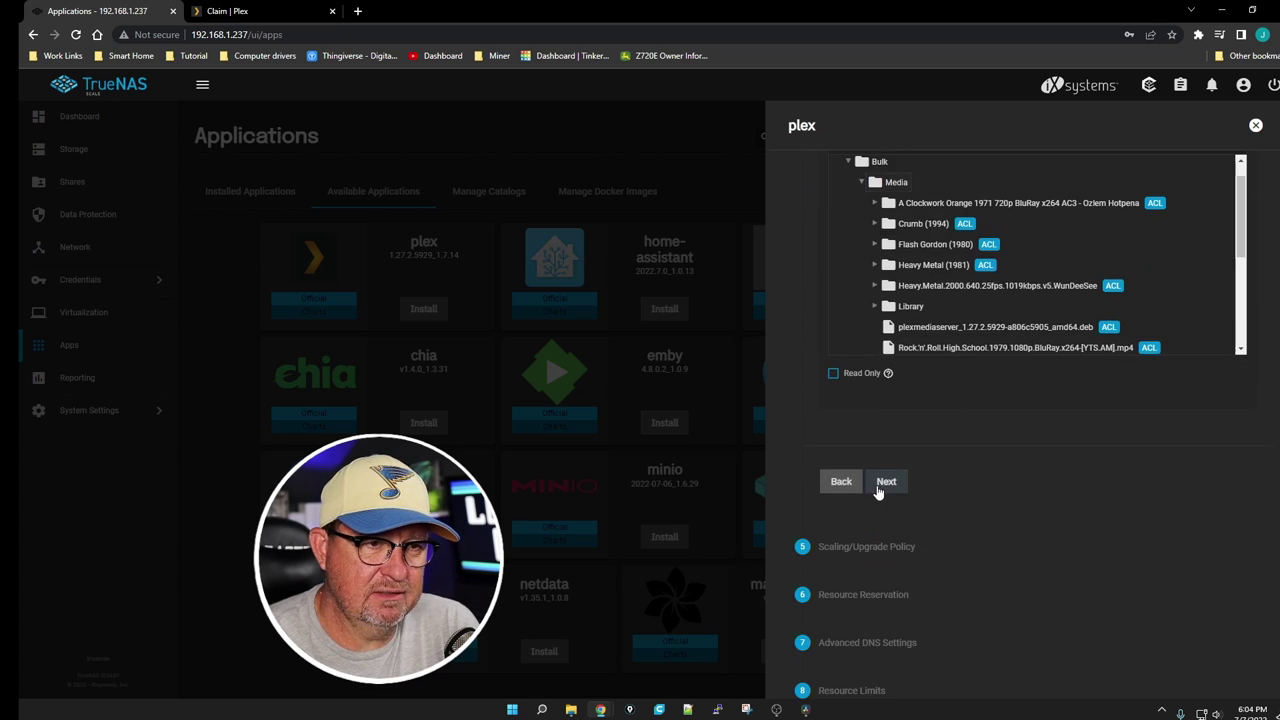
pyautogui.click(885, 481)
pyautogui.click(898, 449)
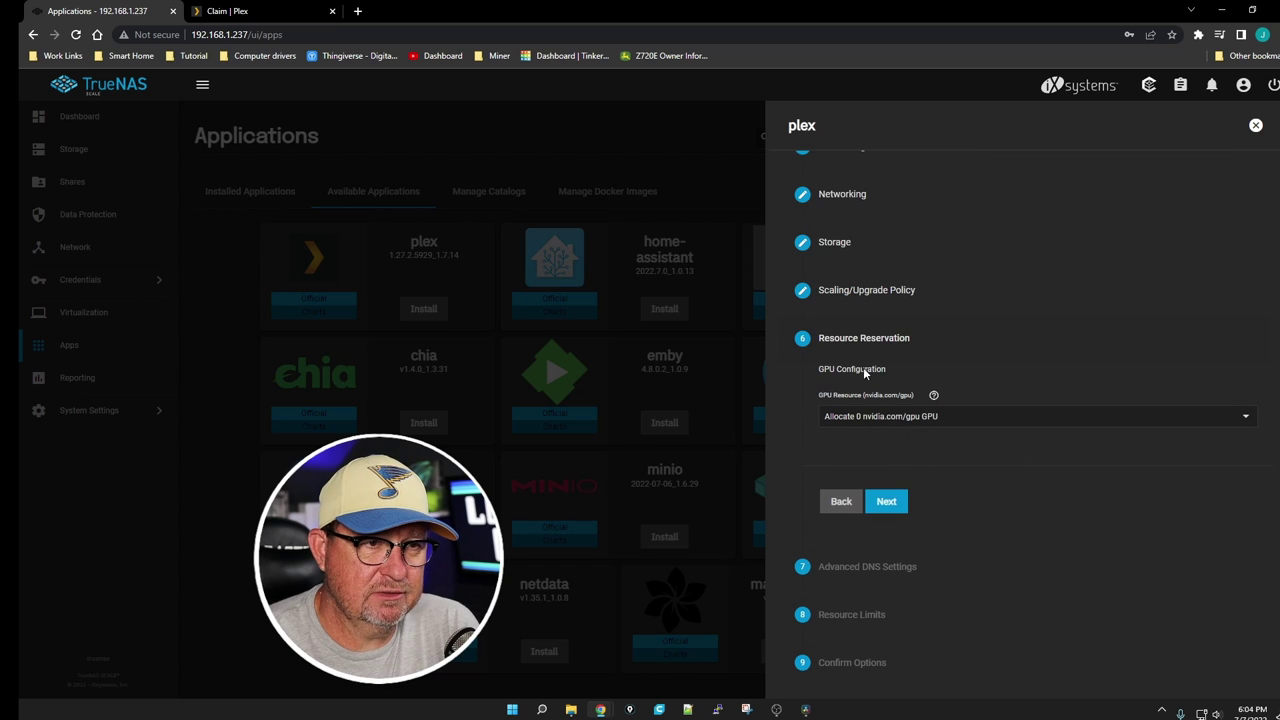
# - Check the available GPU Resource allocation options for Plex without changing the selection
pyautogui.click(1238, 418)
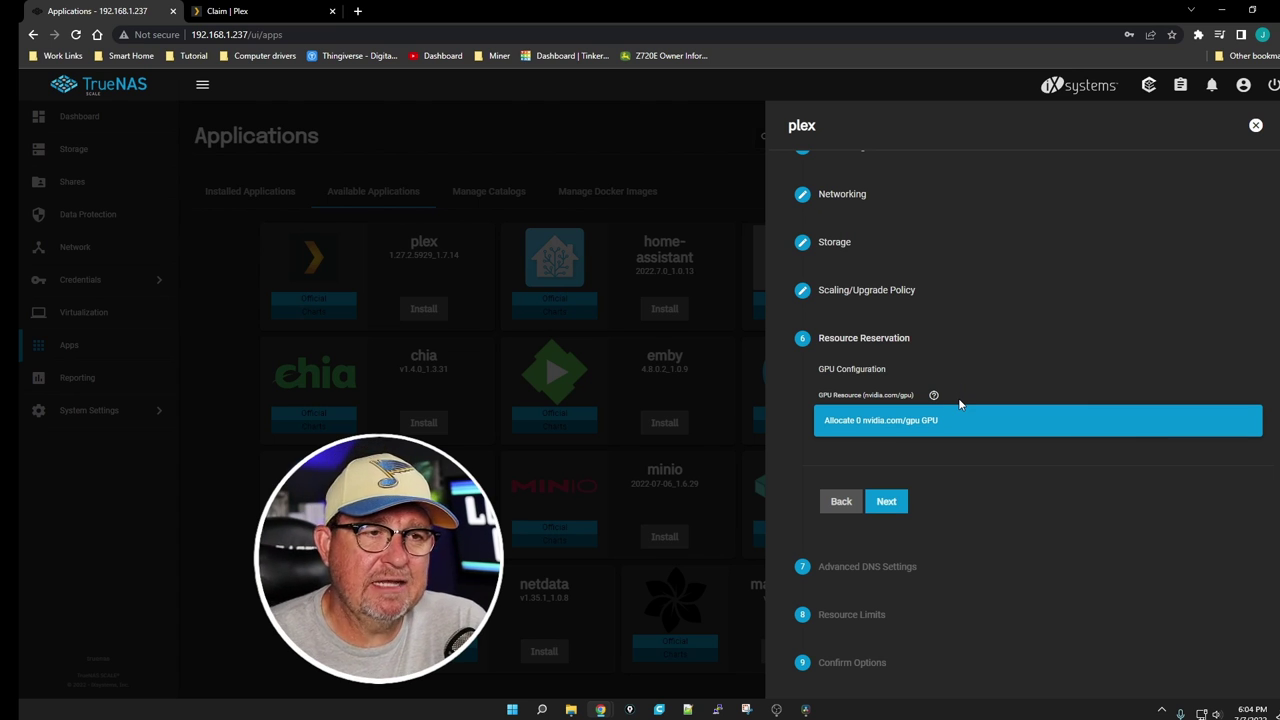
pyautogui.click(1265, 418)
pyautogui.click(1248, 422)
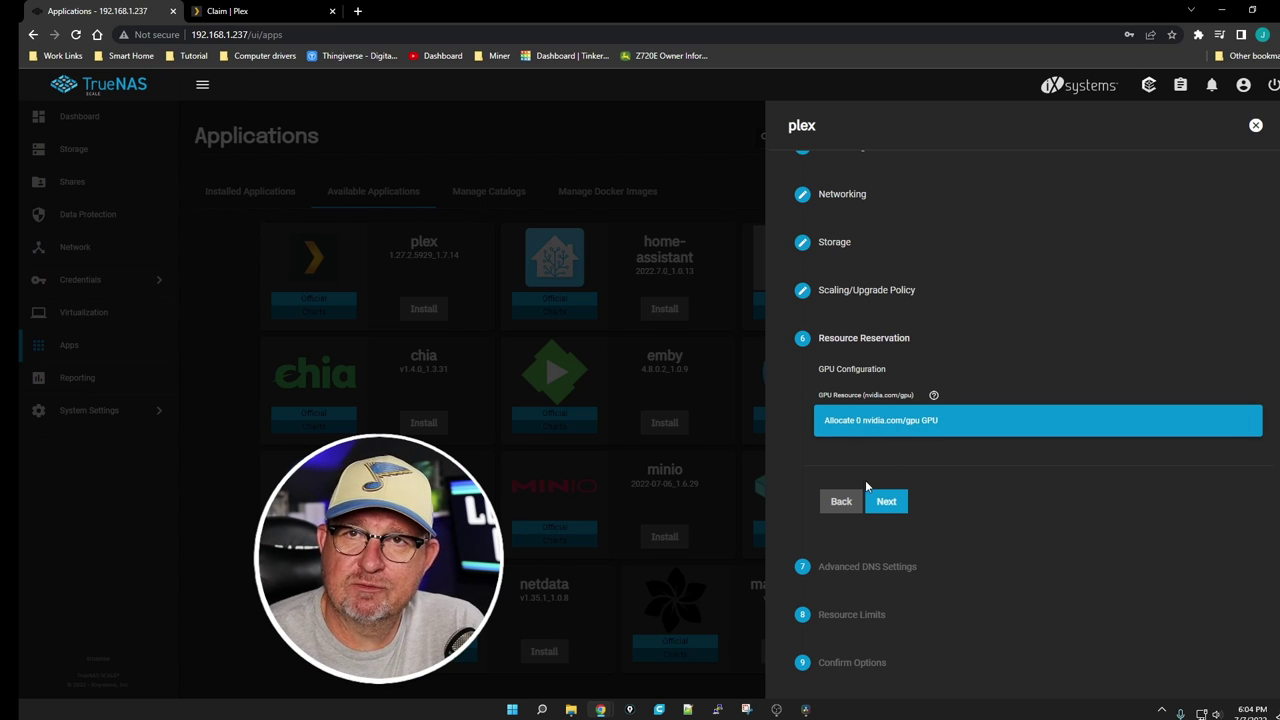
pyautogui.click(1031, 319)
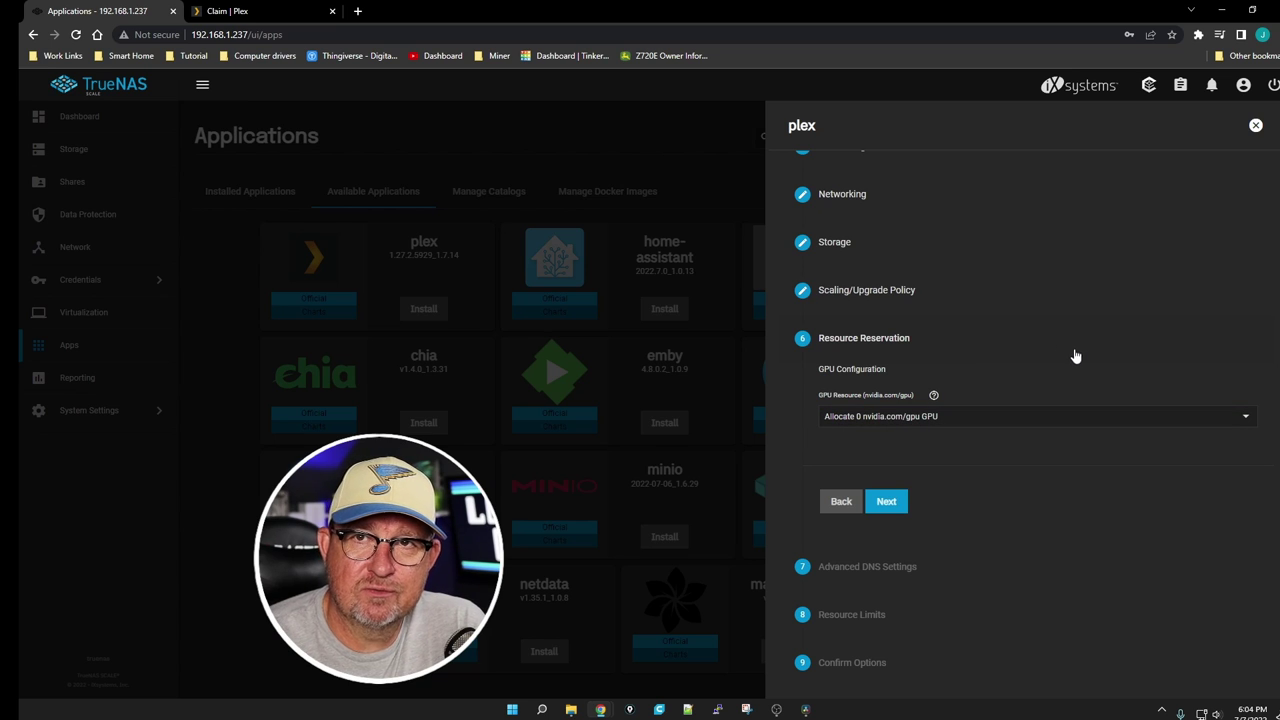
# - Accept the default GPU, Advanced DNS and Resource Limits settings and submit the Plex installation
pyautogui.click(888, 507)
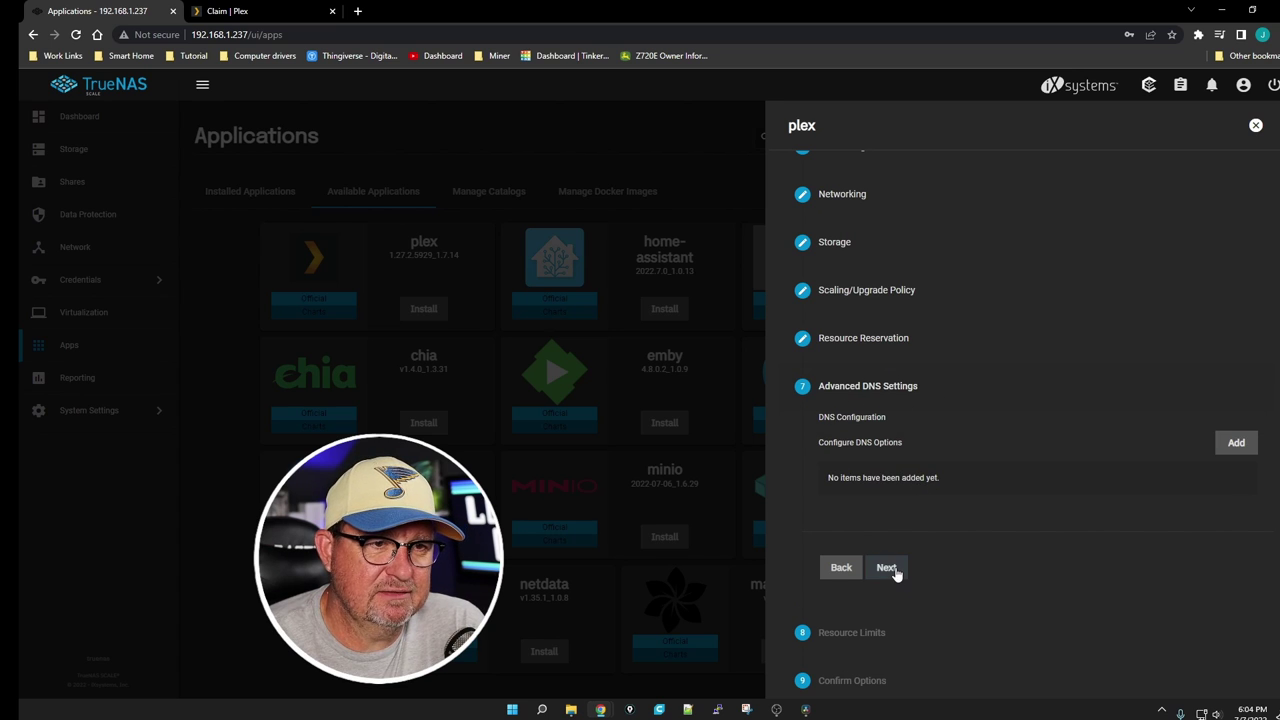
pyautogui.click(888, 568)
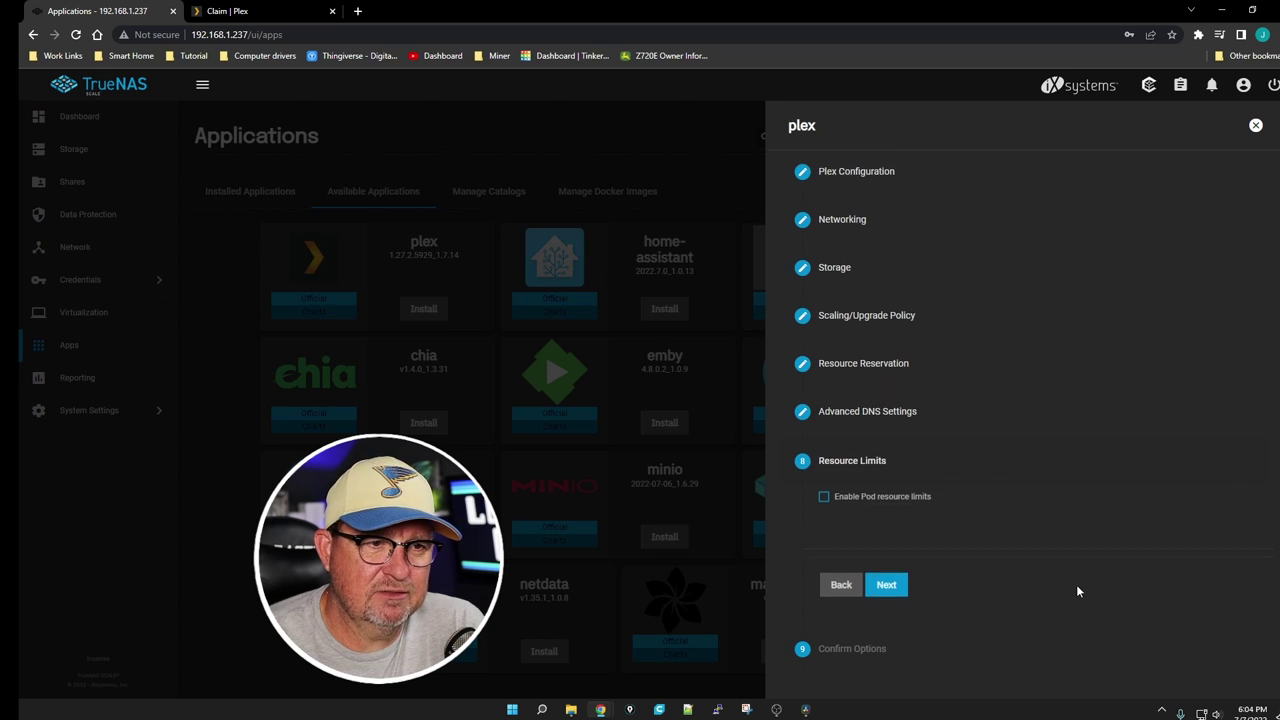
pyautogui.click(887, 585)
pyautogui.click(888, 633)
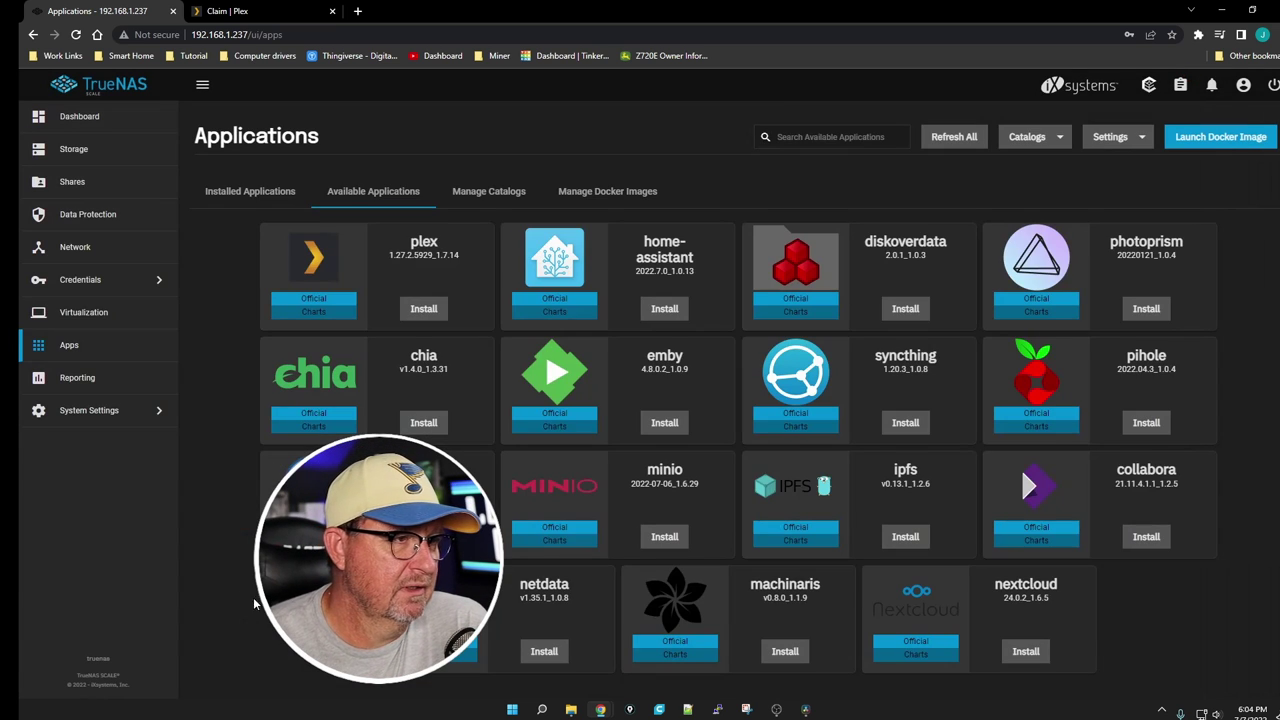
# - From the installed applications, view the netdata dashboard without going to Netdata Cloud, and return to the TrueNAS applications page
pyautogui.click(290, 192)
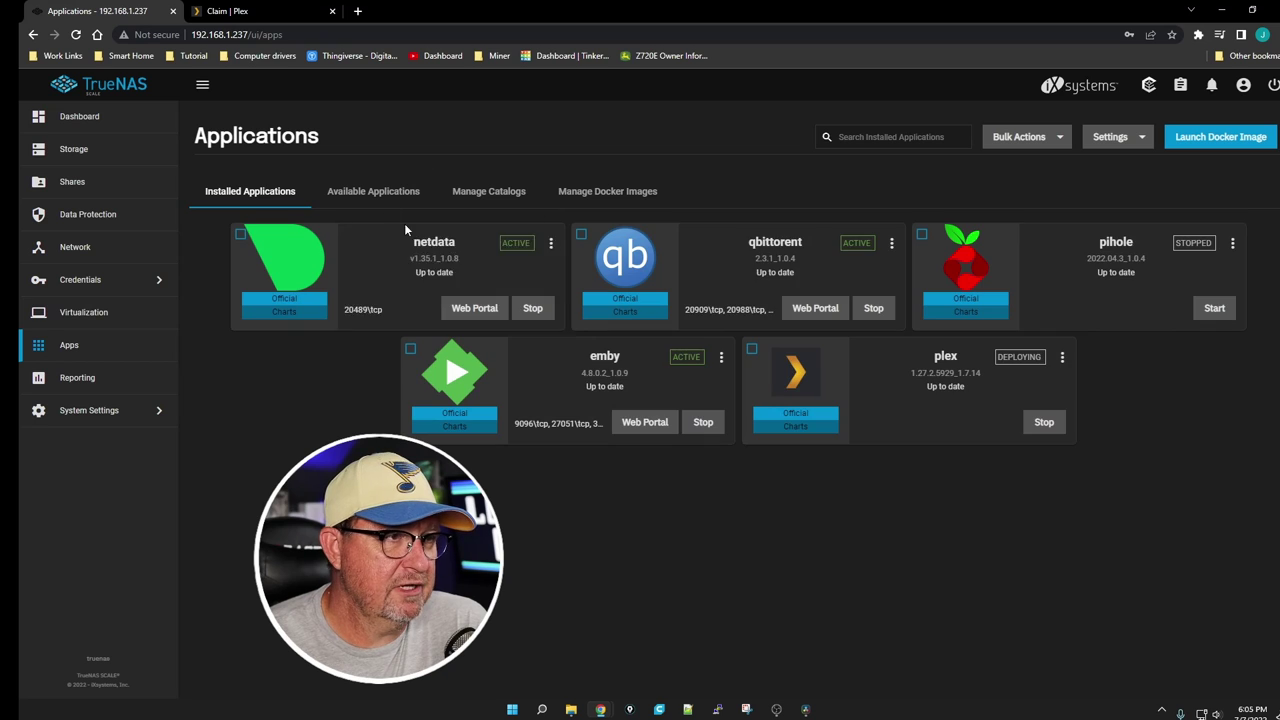
pyautogui.click(474, 308)
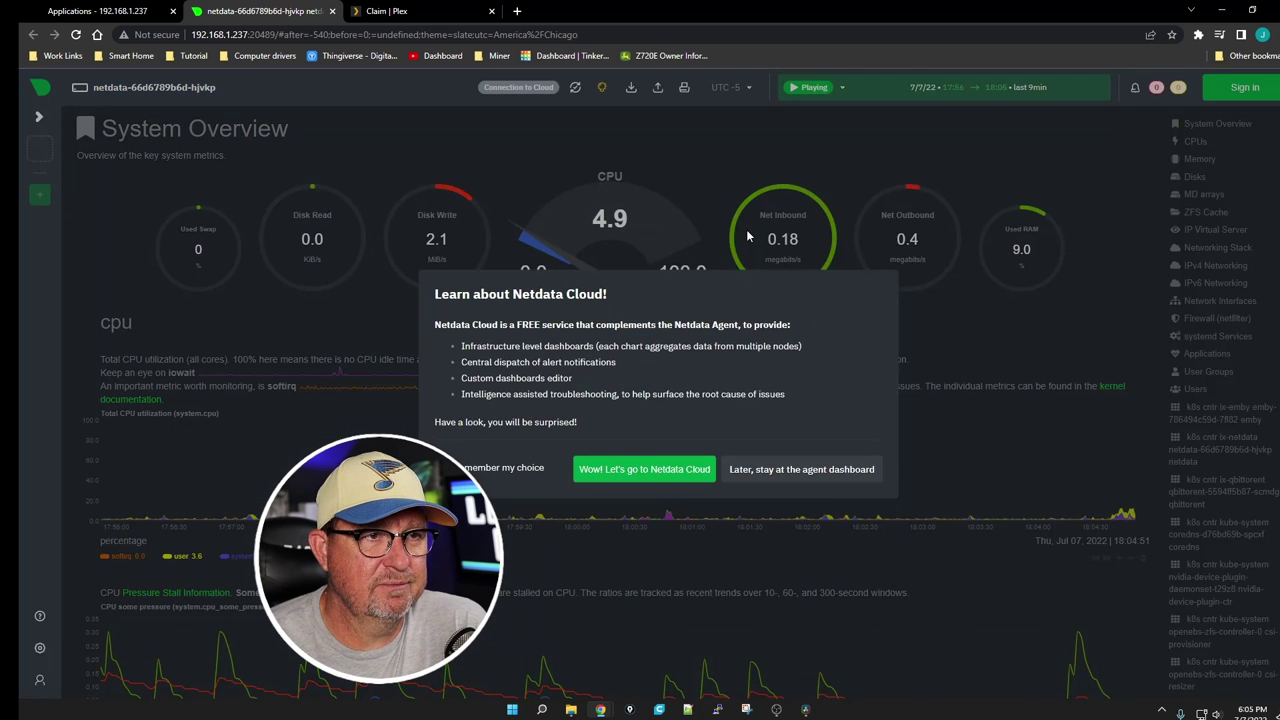
pyautogui.click(790, 469)
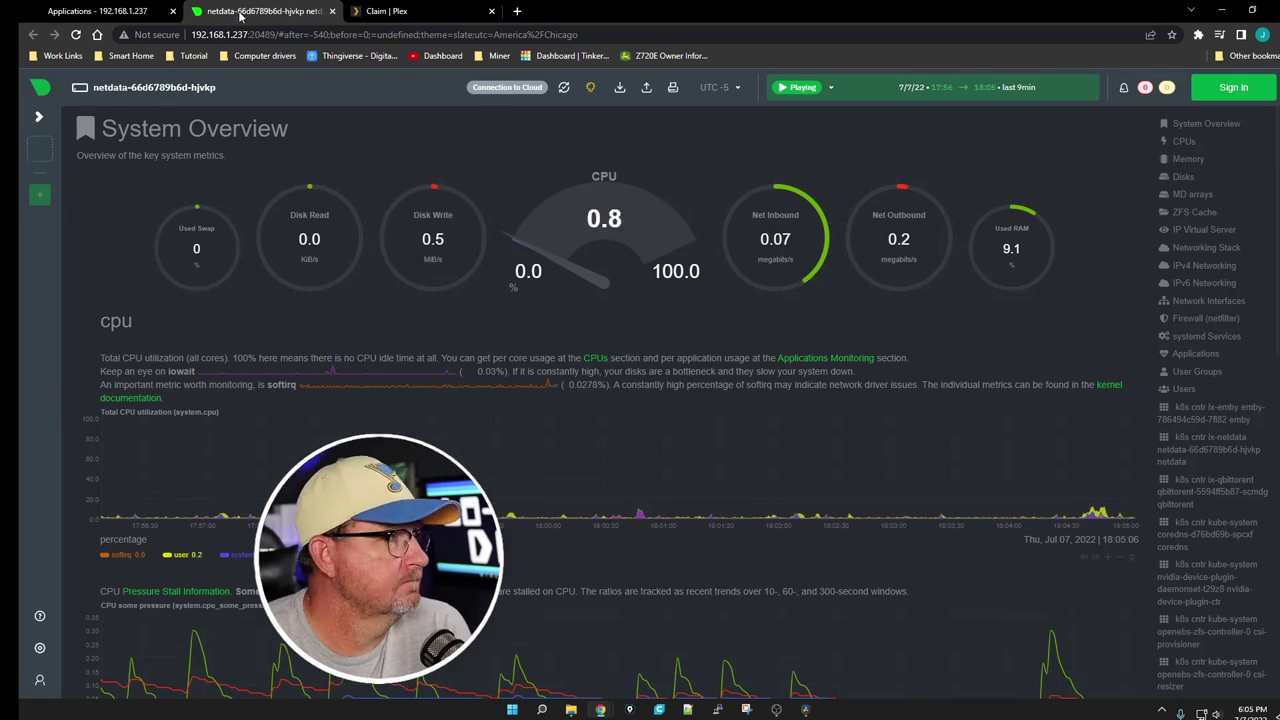
pyautogui.click(97, 11)
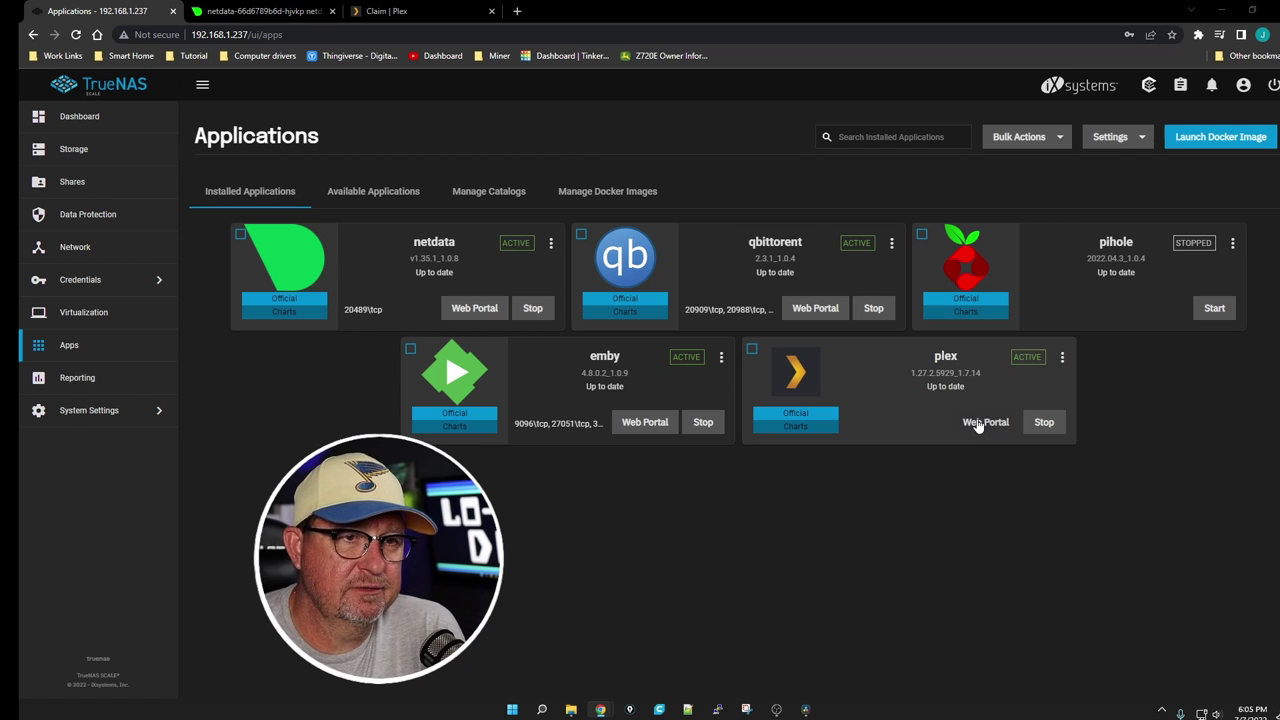
# - Open the web portal of the installed plex application and dismiss the How Plex Works introduction and the Plex Pass offer
pyautogui.click(980, 423)
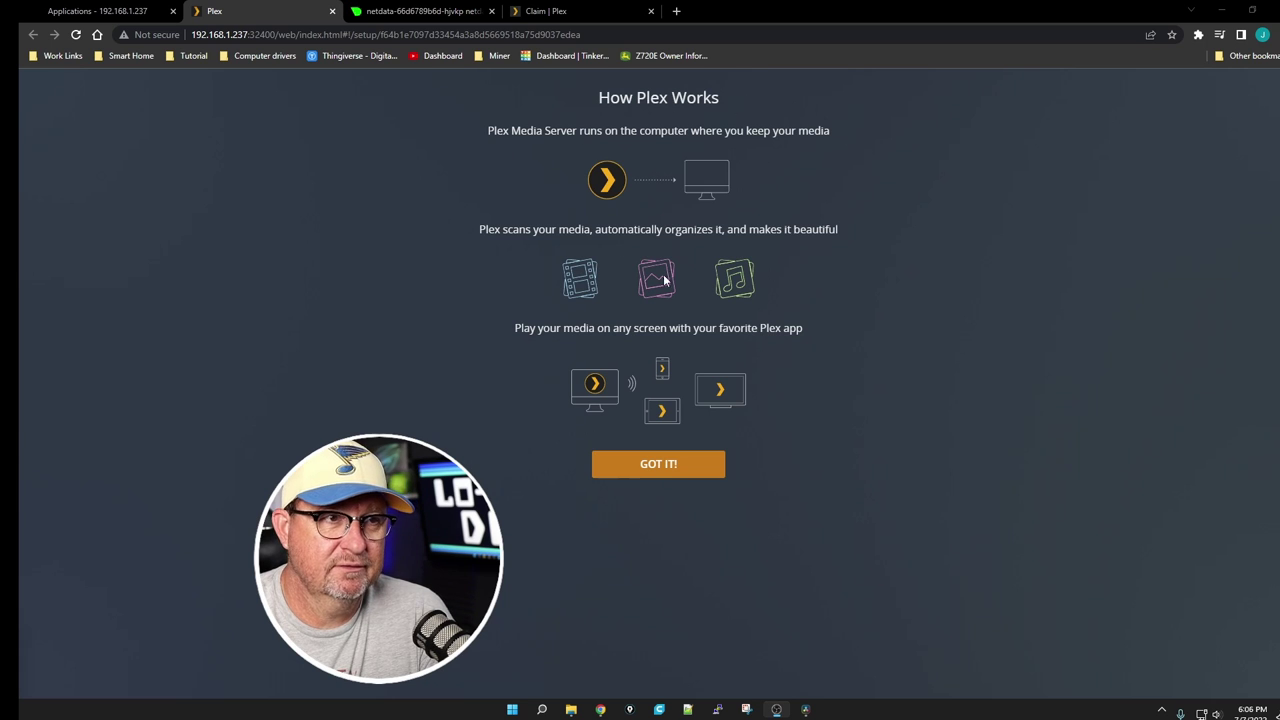
pyautogui.click(660, 466)
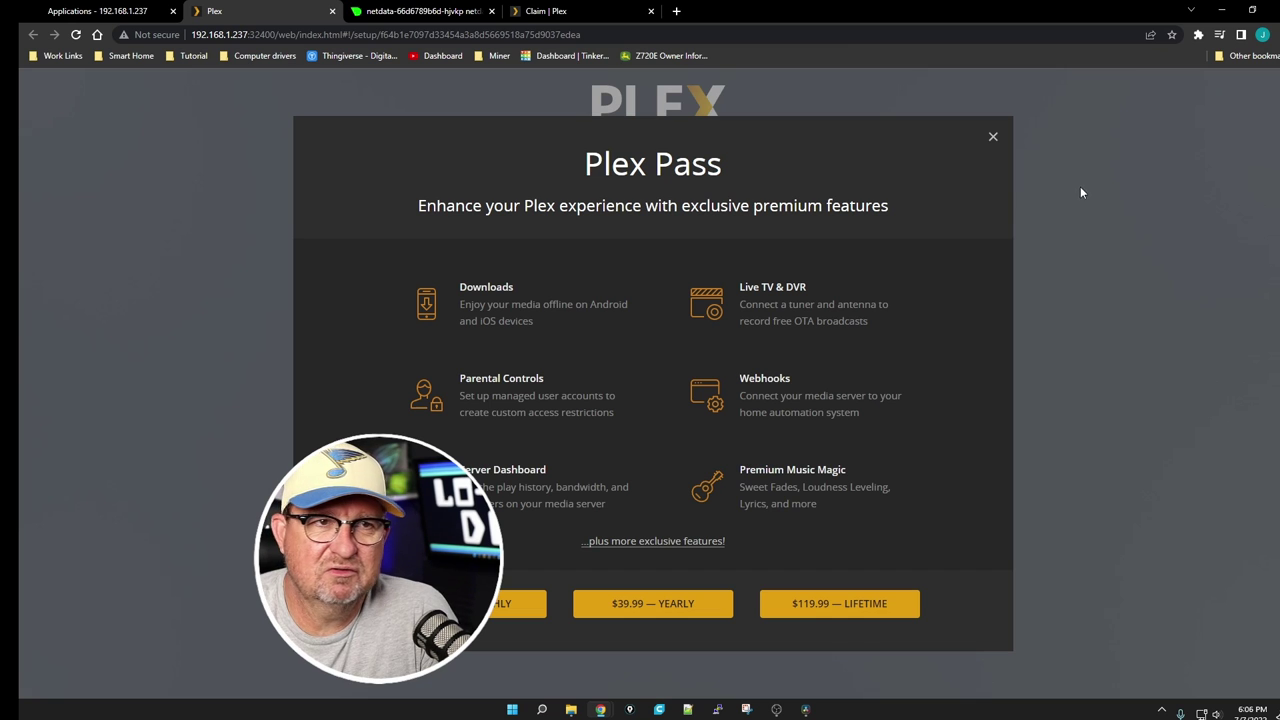
pyautogui.click(993, 136)
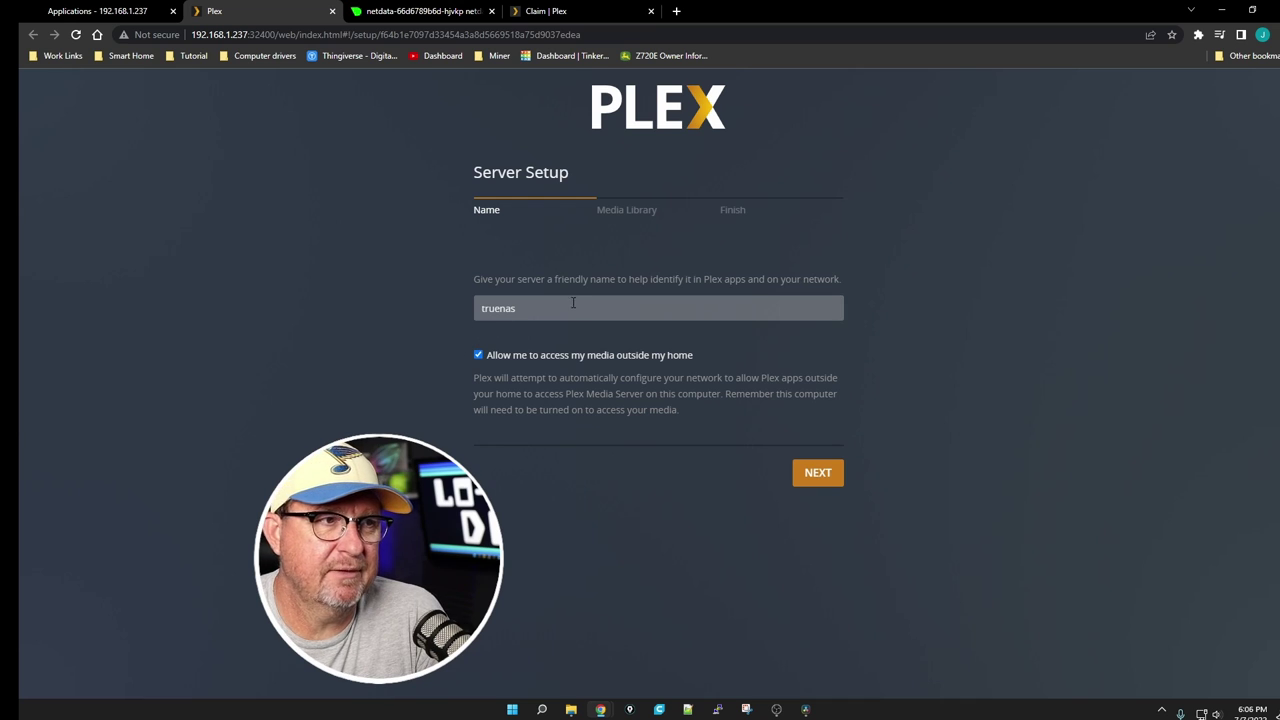
# - Name the Plex server plex2, keep media access outside the home allowed, and continue to the Media Library setup
pyautogui.moveTo(573, 303); pyautogui.dragTo(401, 308)
pyautogui.write('plex2')
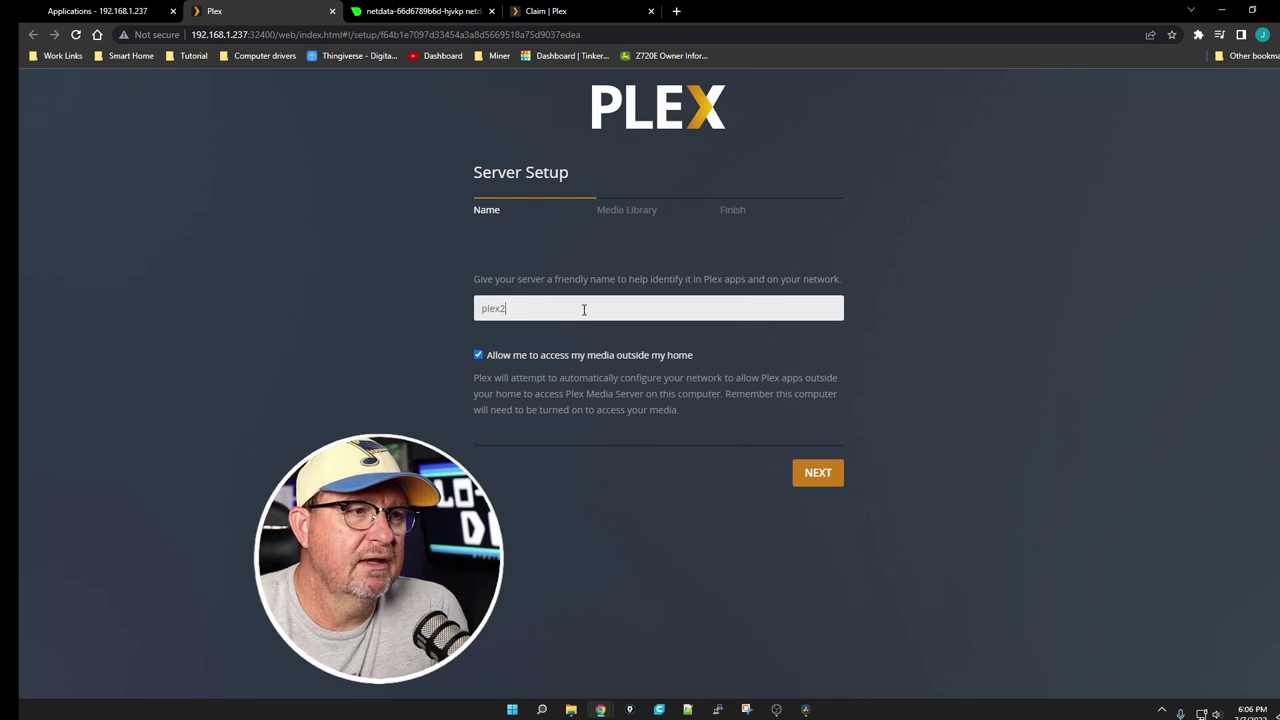
pyautogui.click(490, 362)
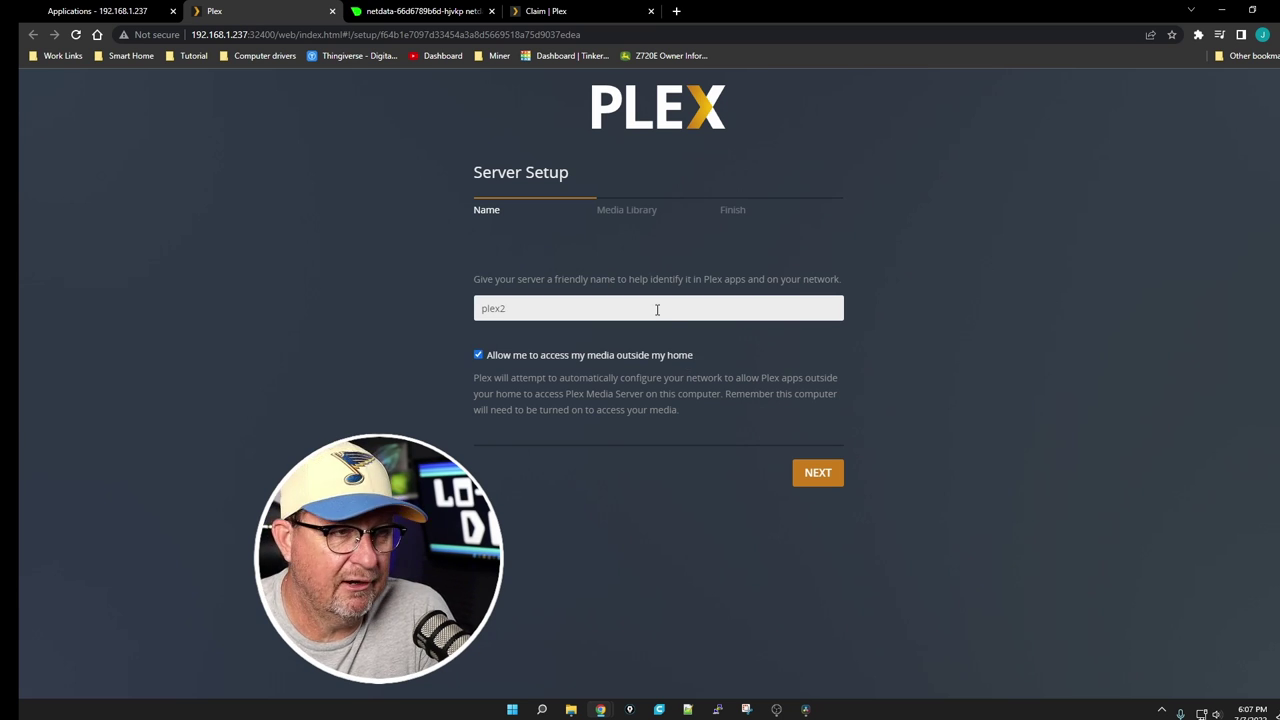
pyautogui.click(819, 482)
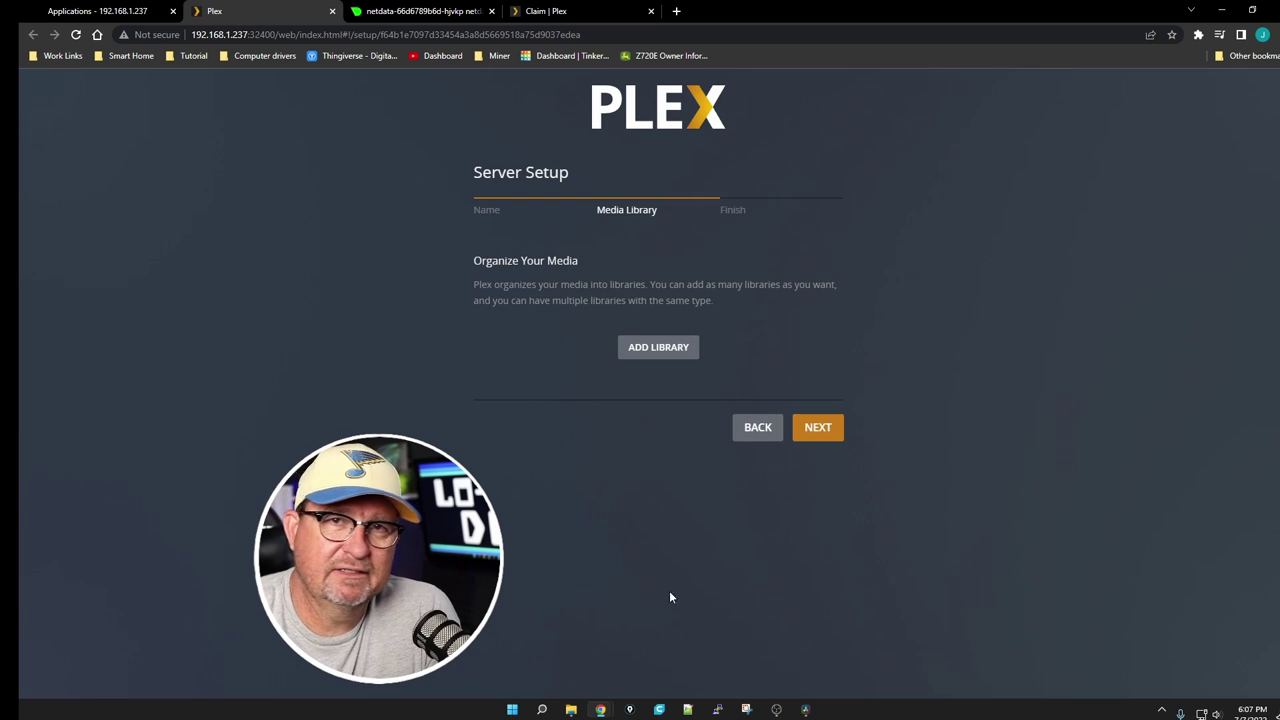
# - Start a new library of type Movies, keeping the name Movies and the language English, and continue to its folders
pyautogui.click(662, 352)
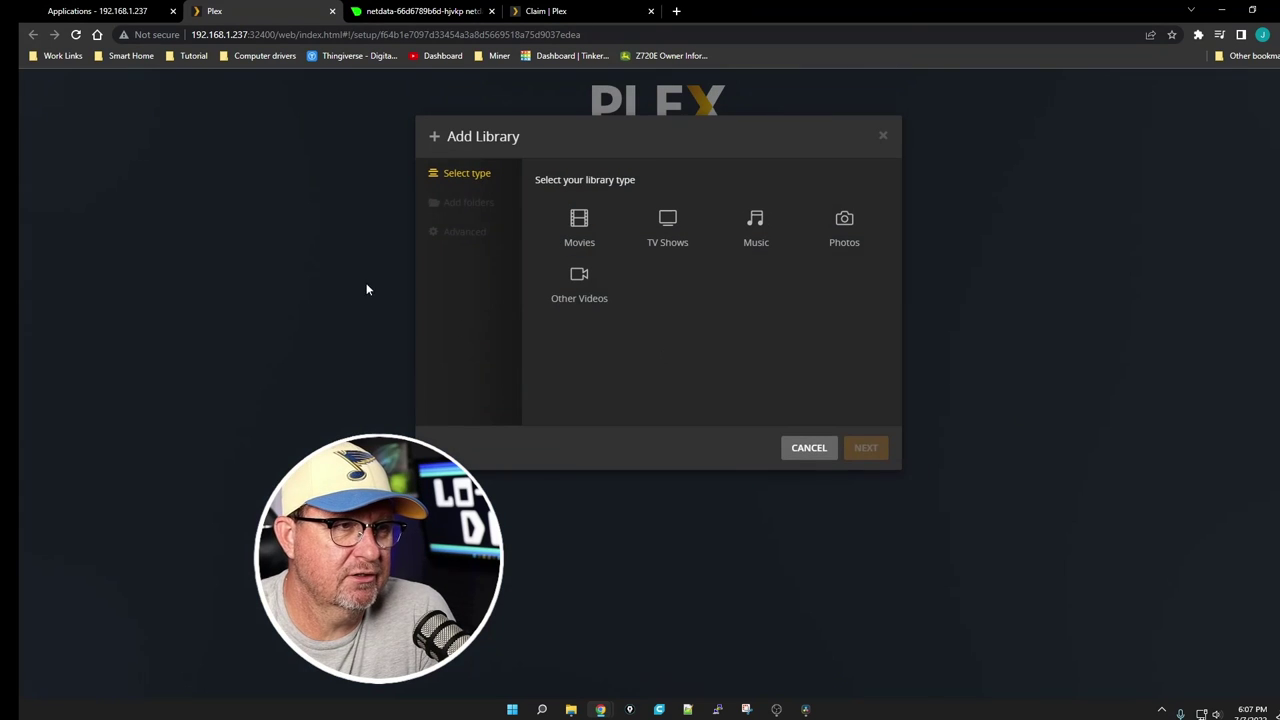
pyautogui.click(600, 238)
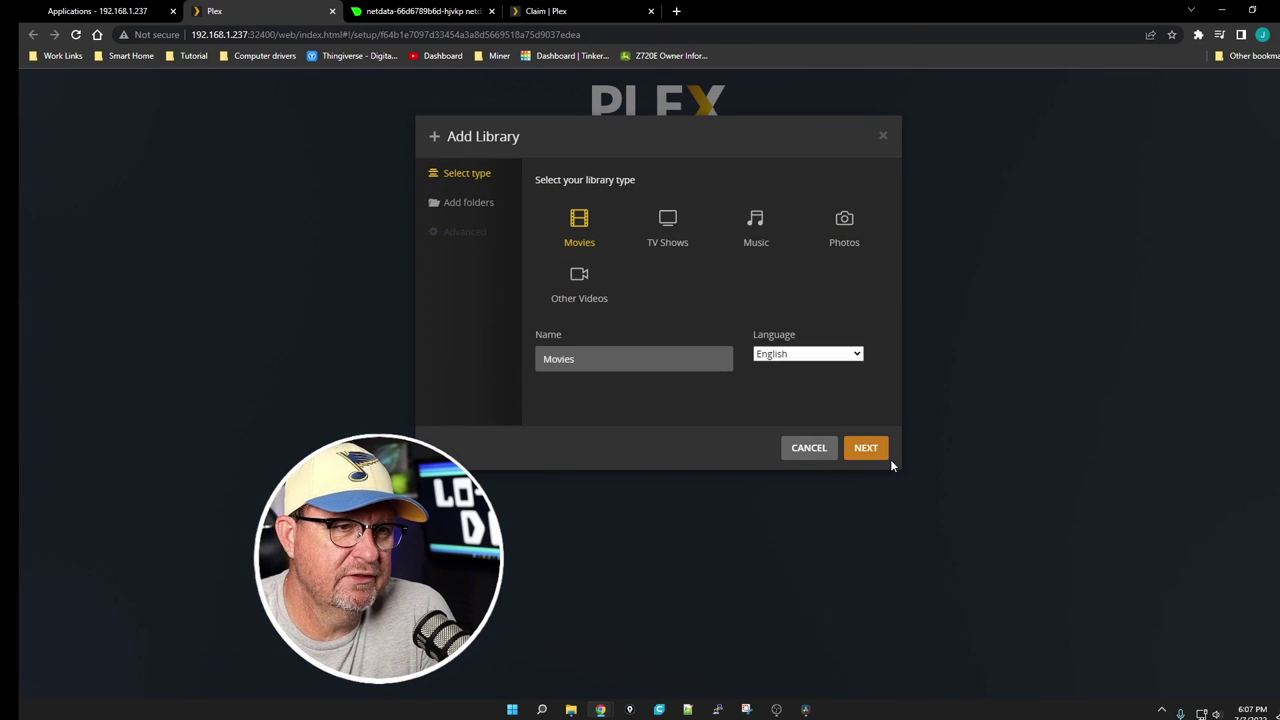
pyautogui.click(880, 455)
# - Create the Movies library with /Media as its media folder and finish the server setup
pyautogui.click(708, 214)
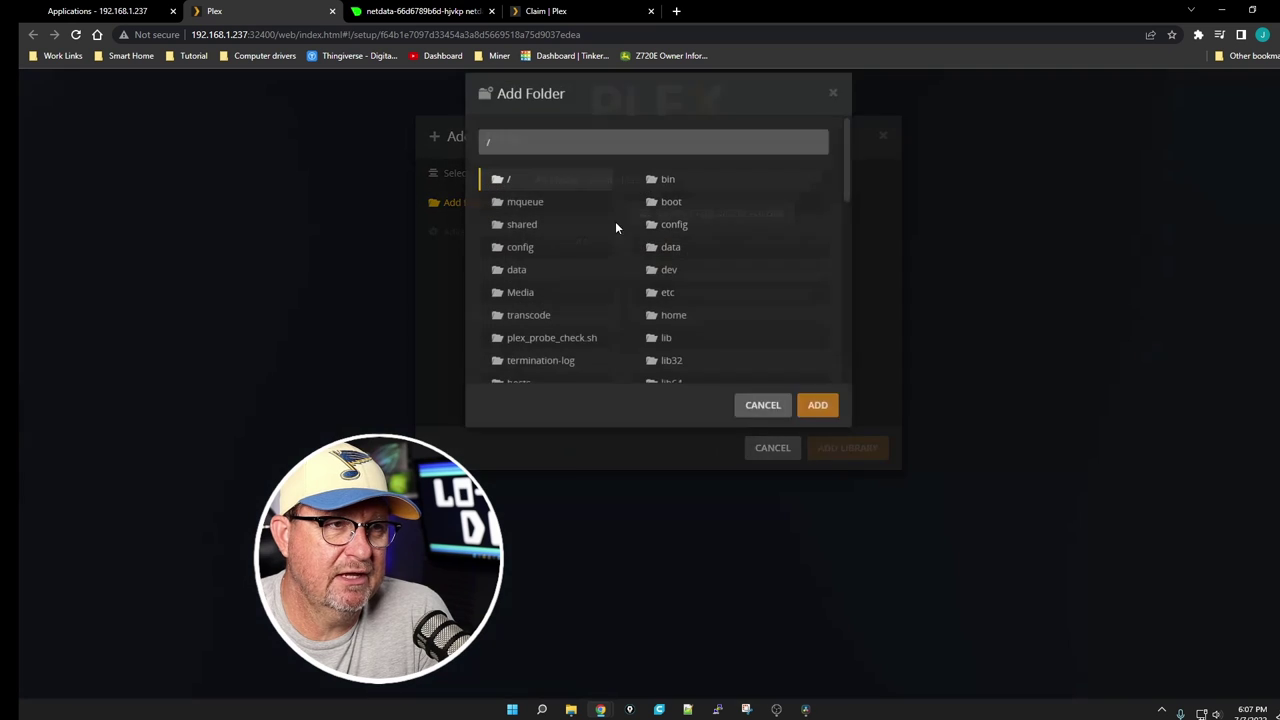
pyautogui.scroll(-1, 537, 288)
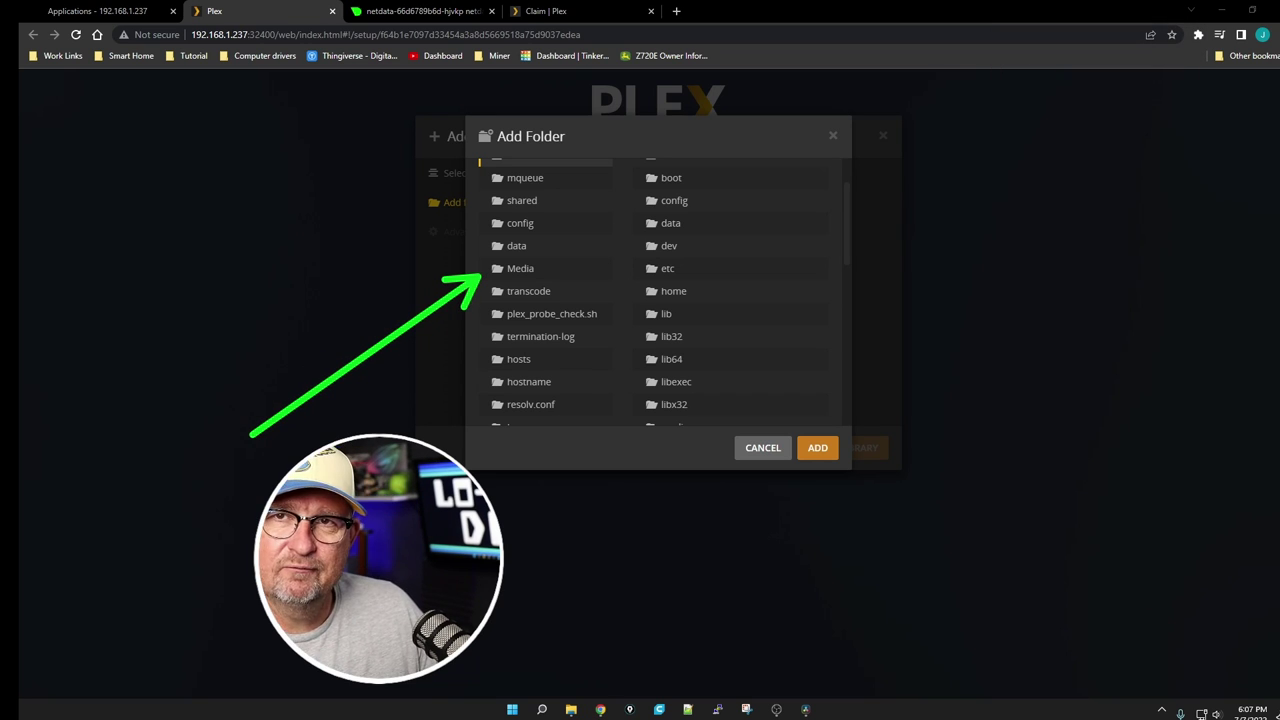
pyautogui.click(520, 270)
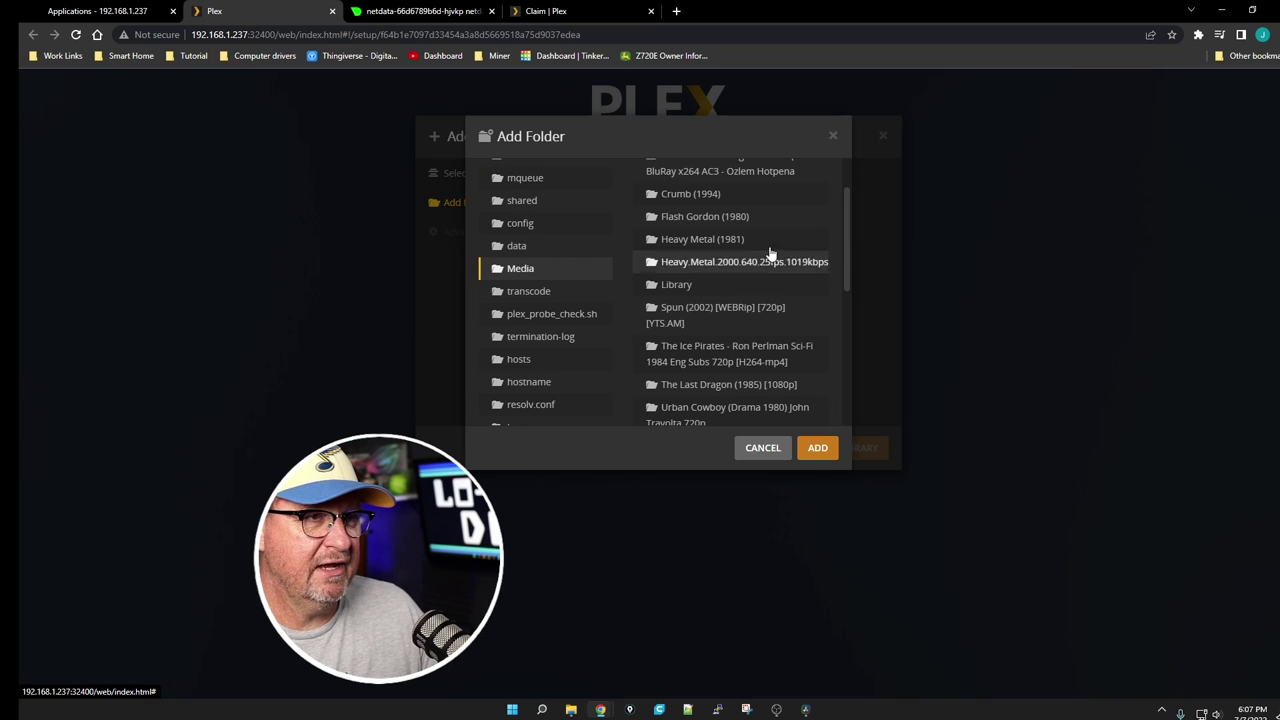
pyautogui.click(834, 457)
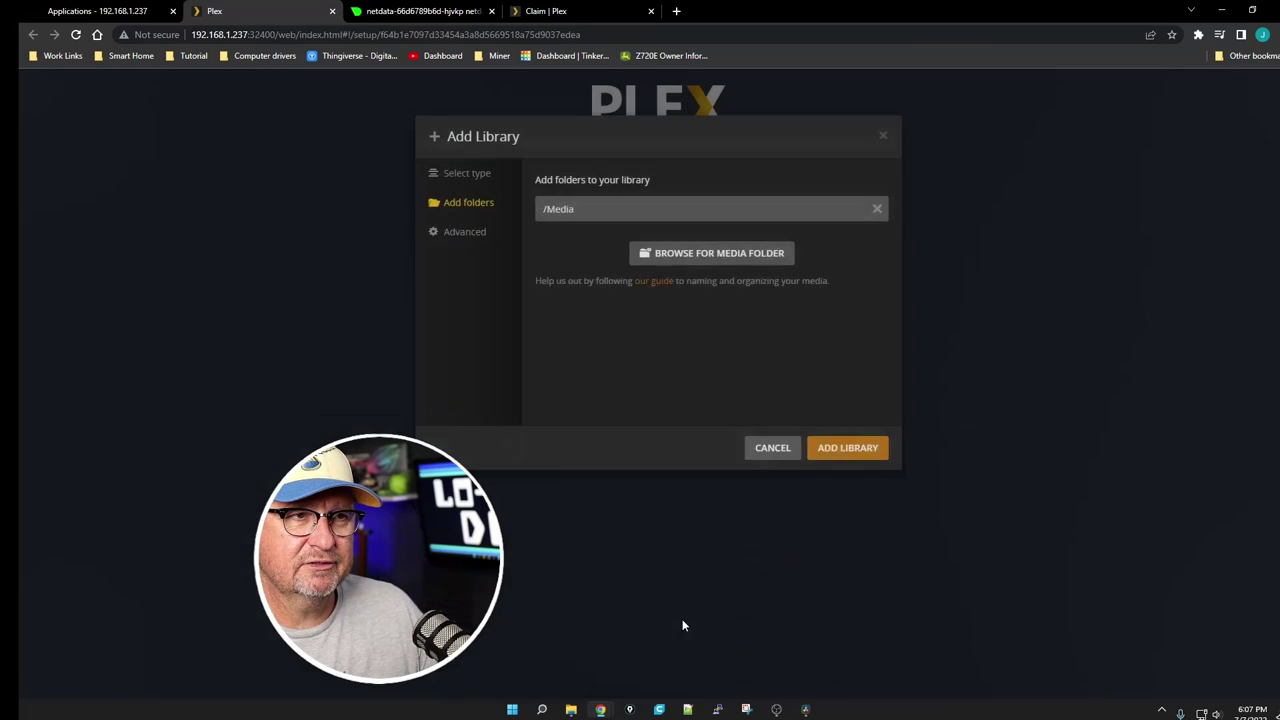
pyautogui.click(848, 450)
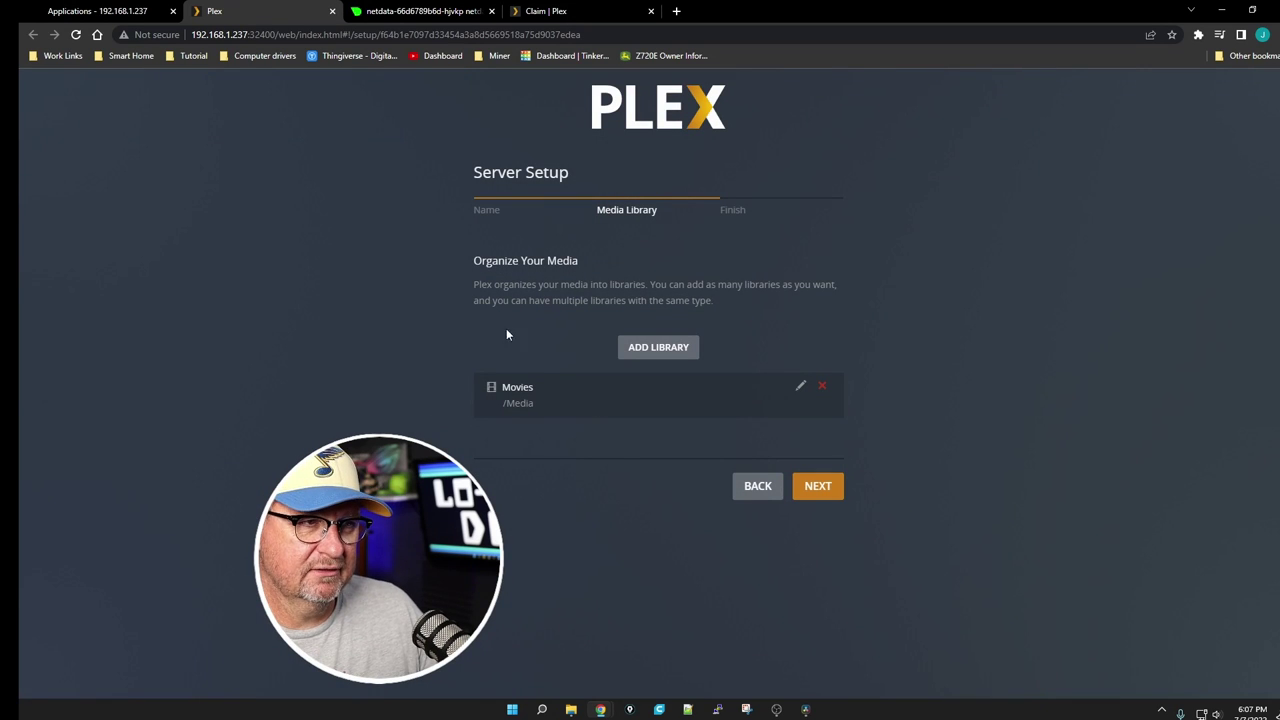
pyautogui.click(828, 487)
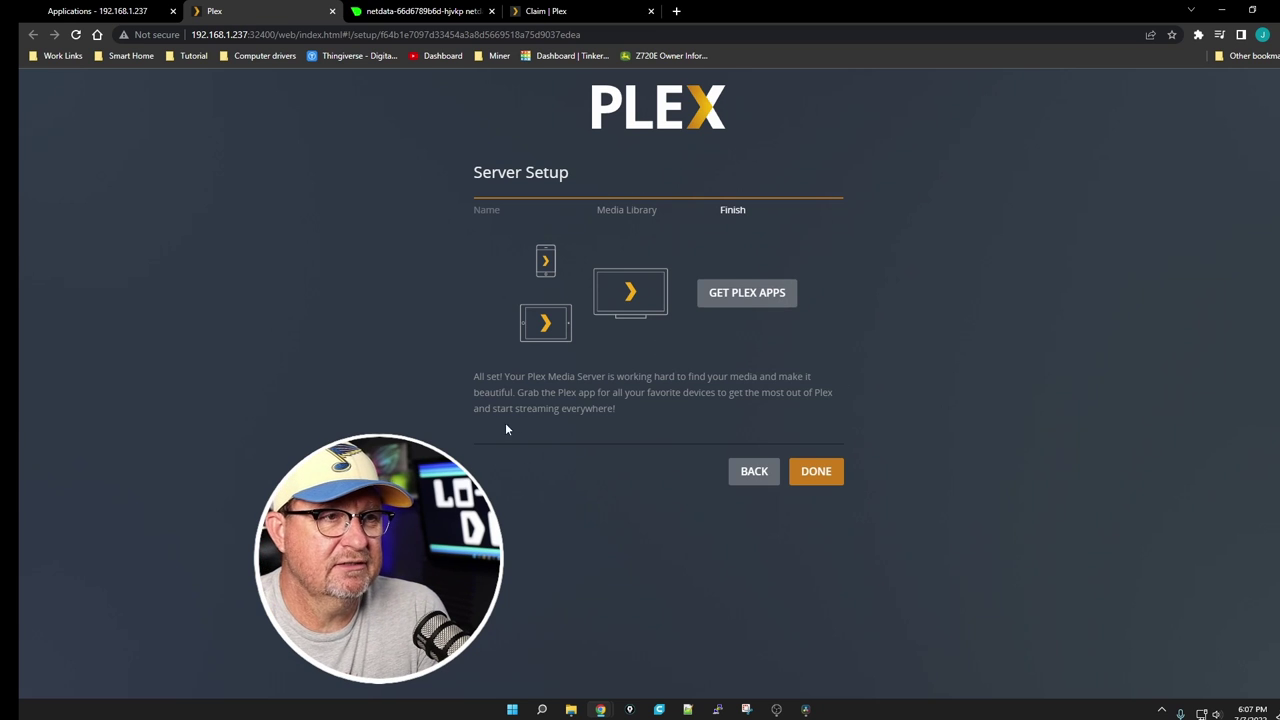
pyautogui.click(826, 474)
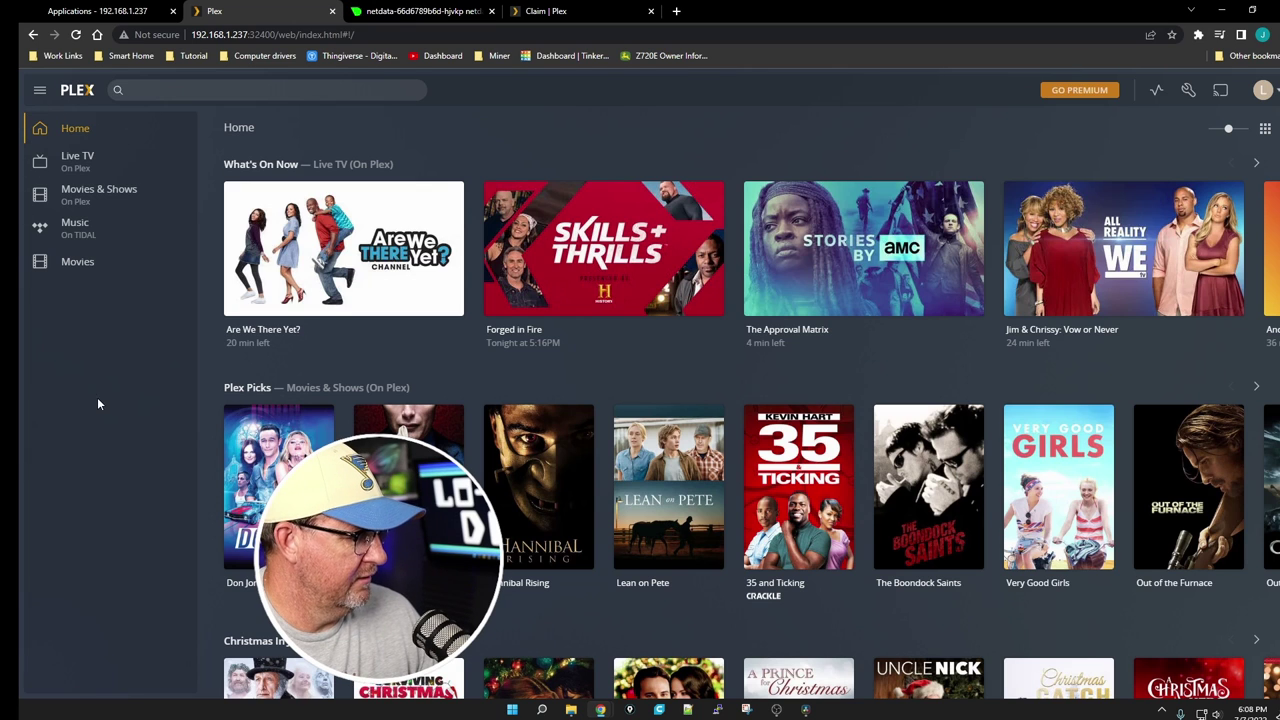
# - Browse the Live TV, Movies & Shows and Music sources, and view the full library of the plex2 server's Movies
pyautogui.moveTo(57, 343)
pyautogui.mouseDown()
pyautogui.moveTo(70, 68)
pyautogui.moveTo(110, 318)
pyautogui.mouseUp()
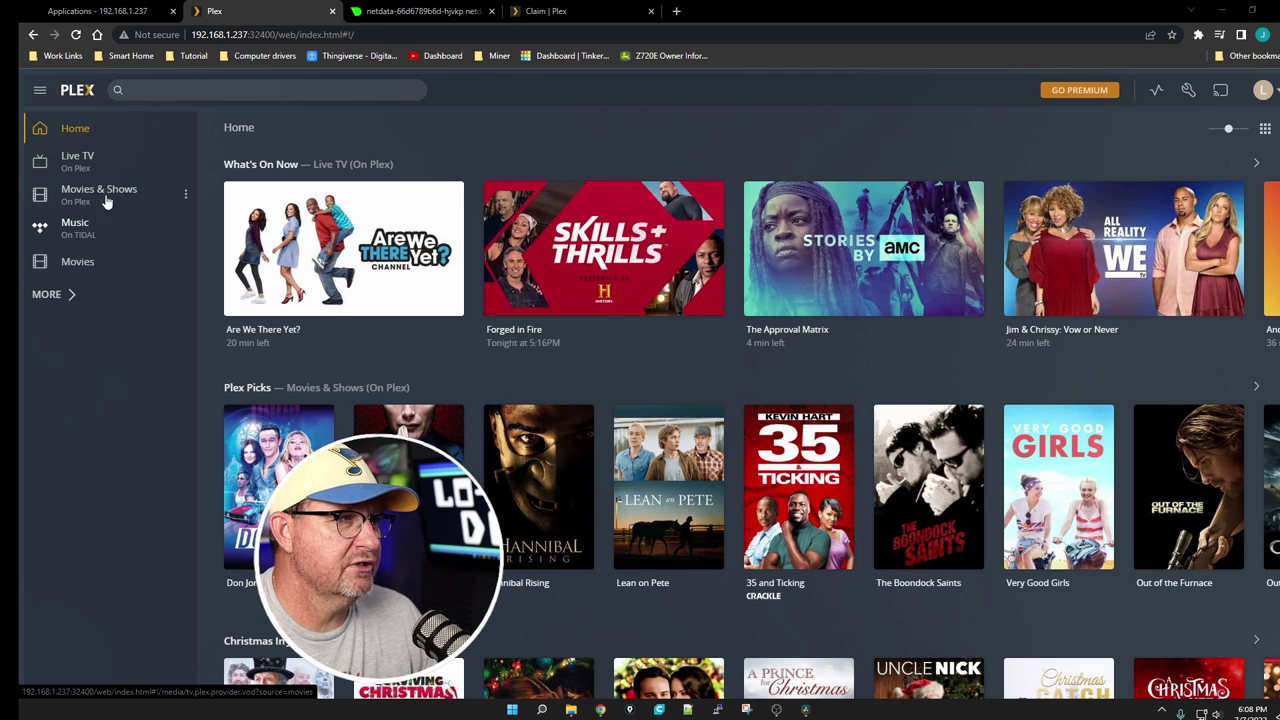
pyautogui.click(86, 163)
pyautogui.click(78, 202)
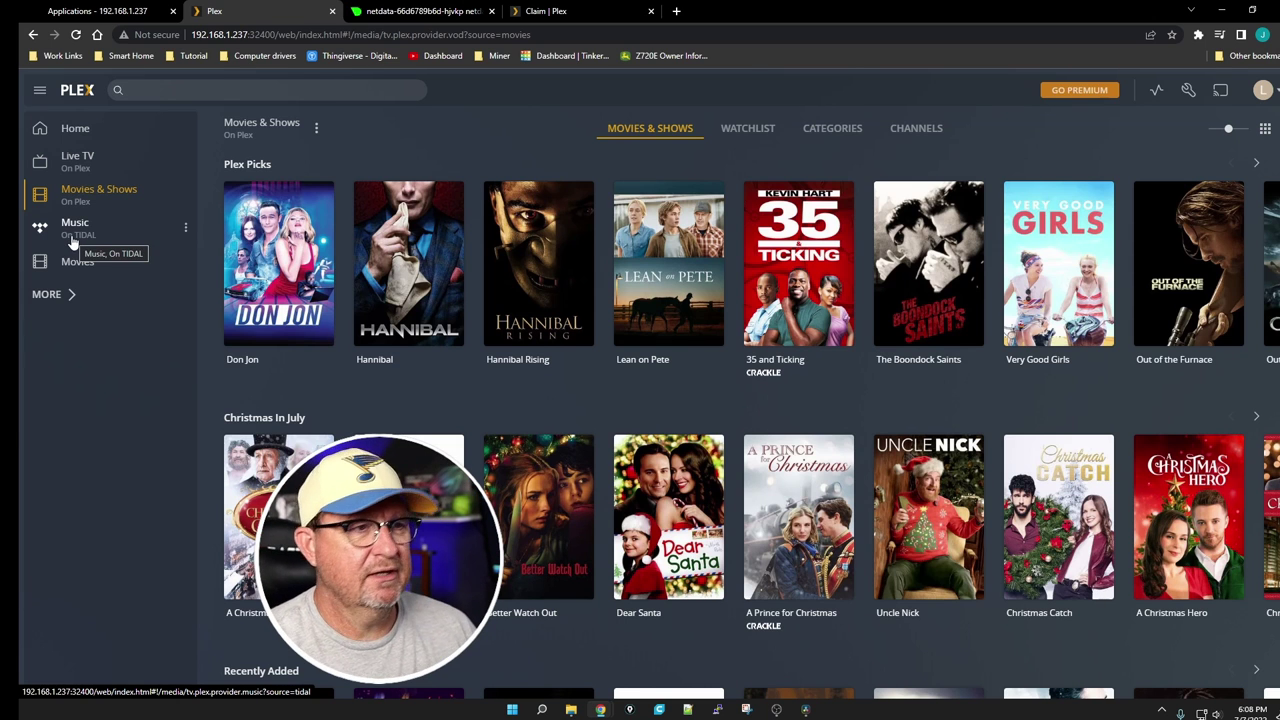
pyautogui.click(72, 236)
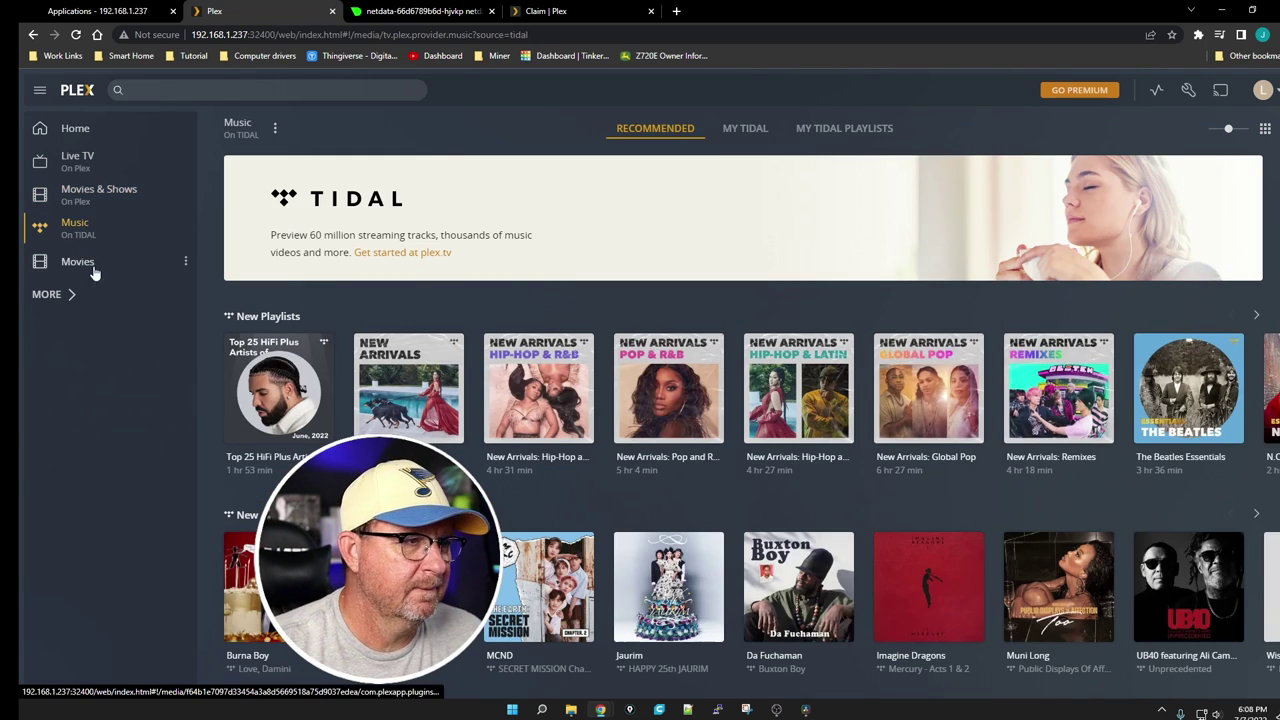
pyautogui.click(78, 265)
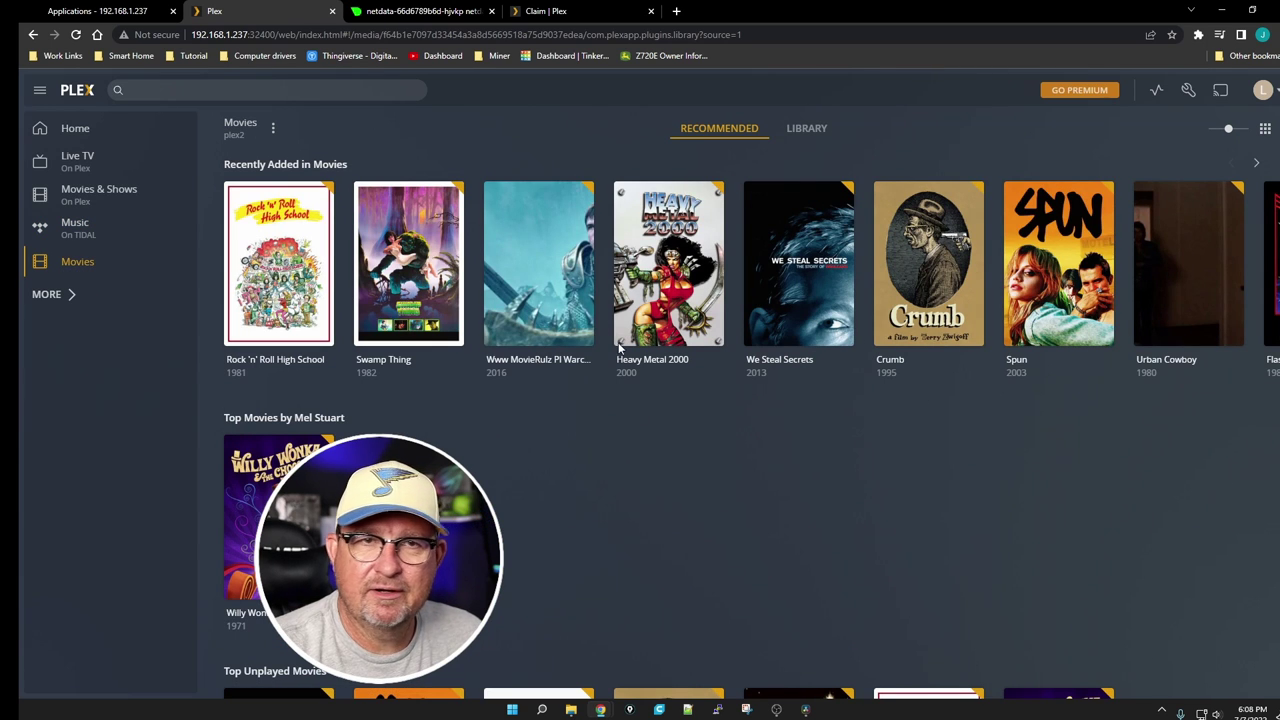
pyautogui.click(793, 130)
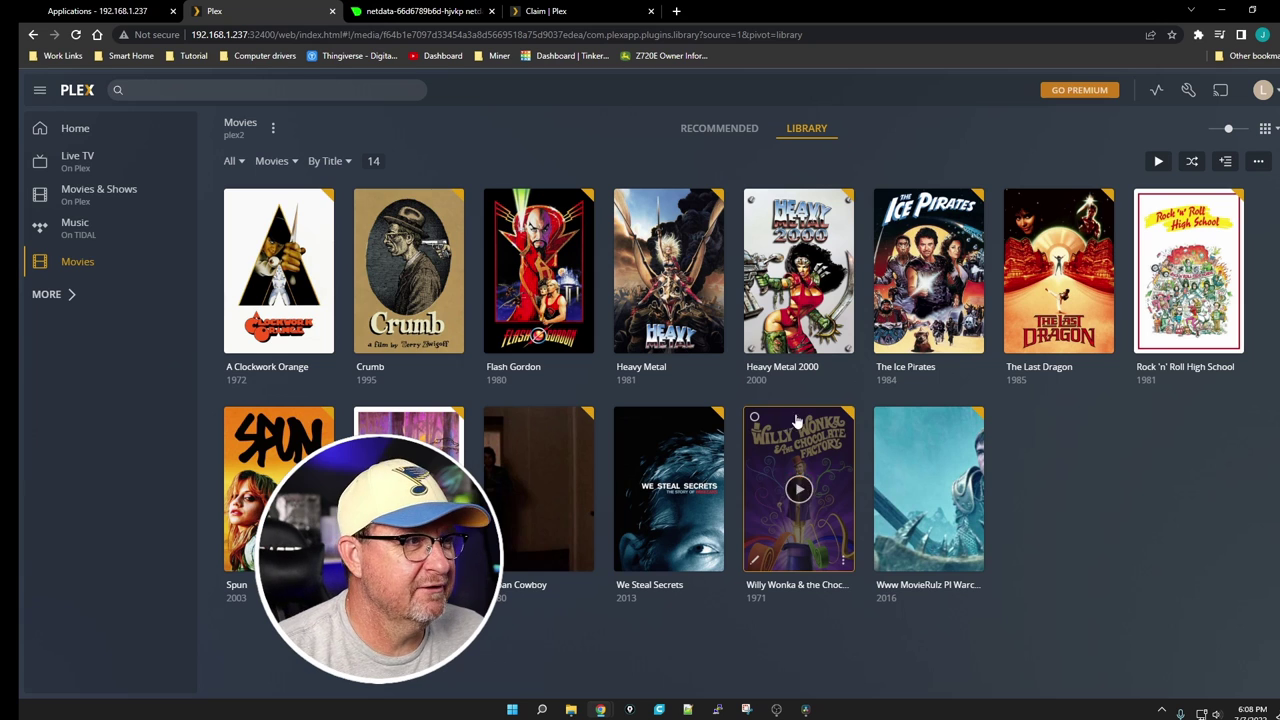
# - Check the library types offered for adding a library to the plex2 server without adding one, and return to the pinned sources
pyautogui.click(50, 298)
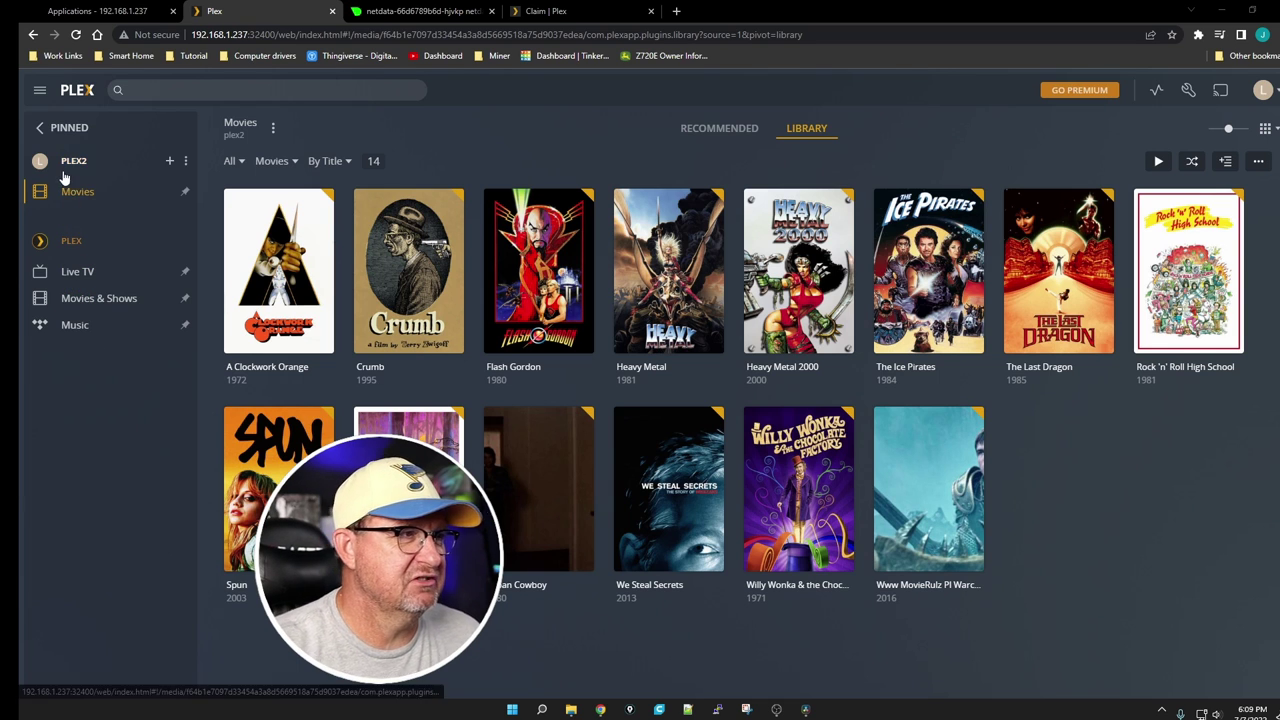
pyautogui.click(169, 161)
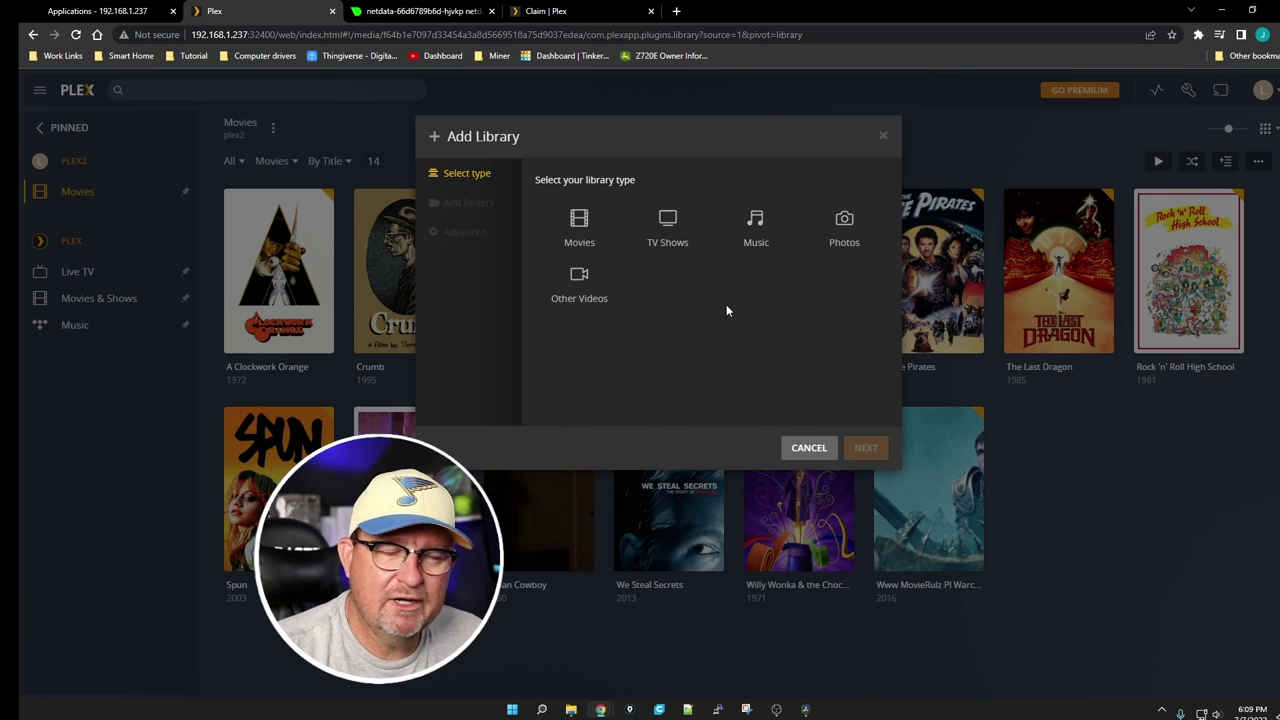
pyautogui.click(805, 447)
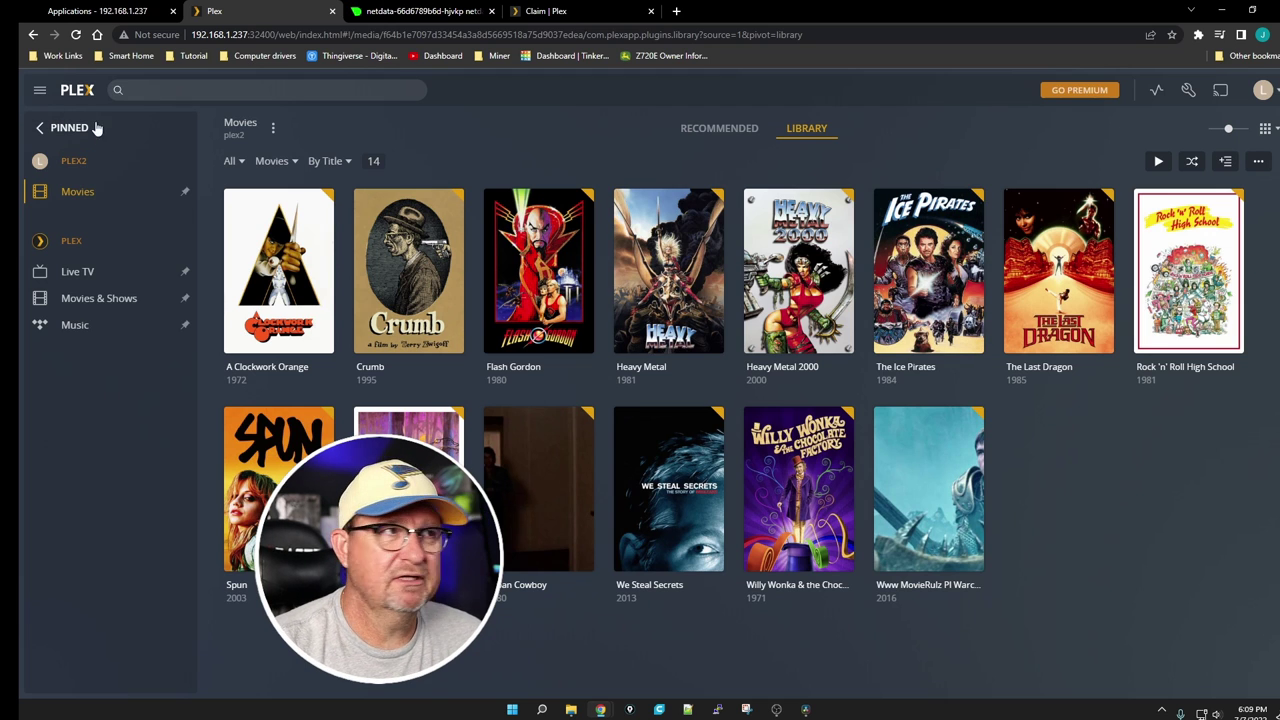
pyautogui.click(48, 127)
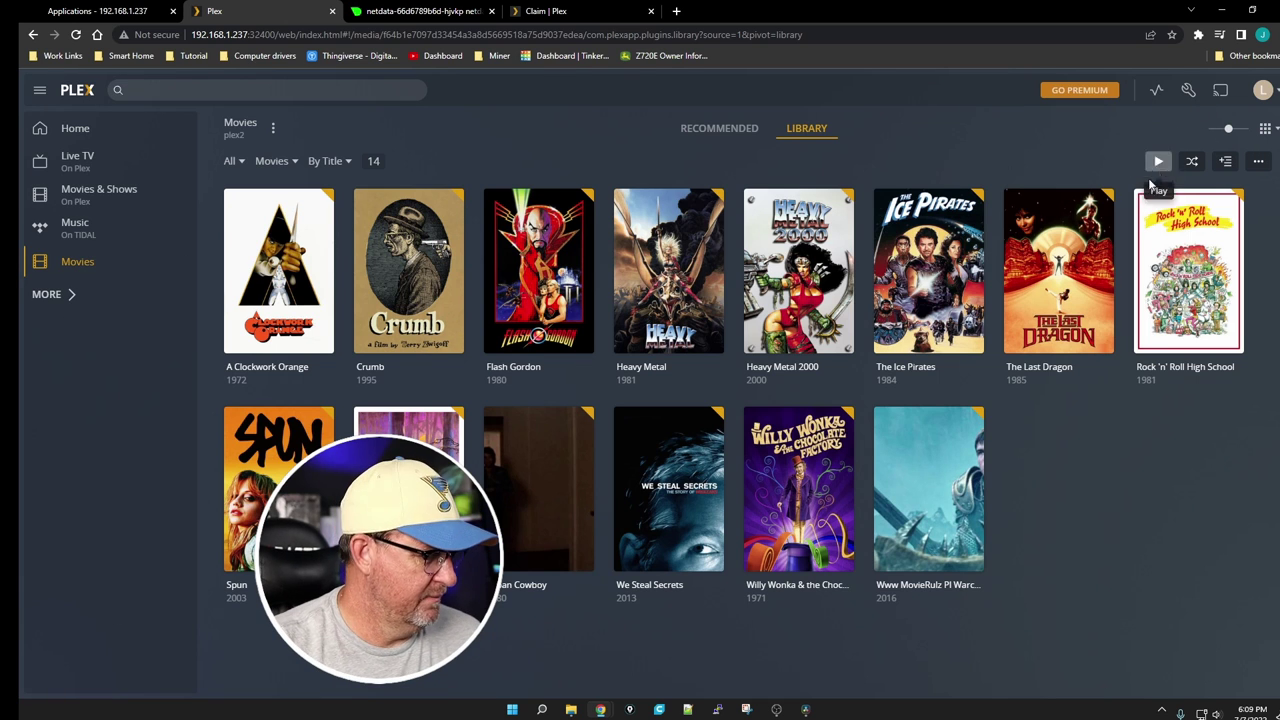
pyautogui.hotkey('ctrl', 'shift', 'a')
pyautogui.moveTo(1200, 663); pyautogui.dragTo(1094, 451)
pyautogui.hotkey('ctrl', 'shift', 'a')
pyautogui.press('Escape')
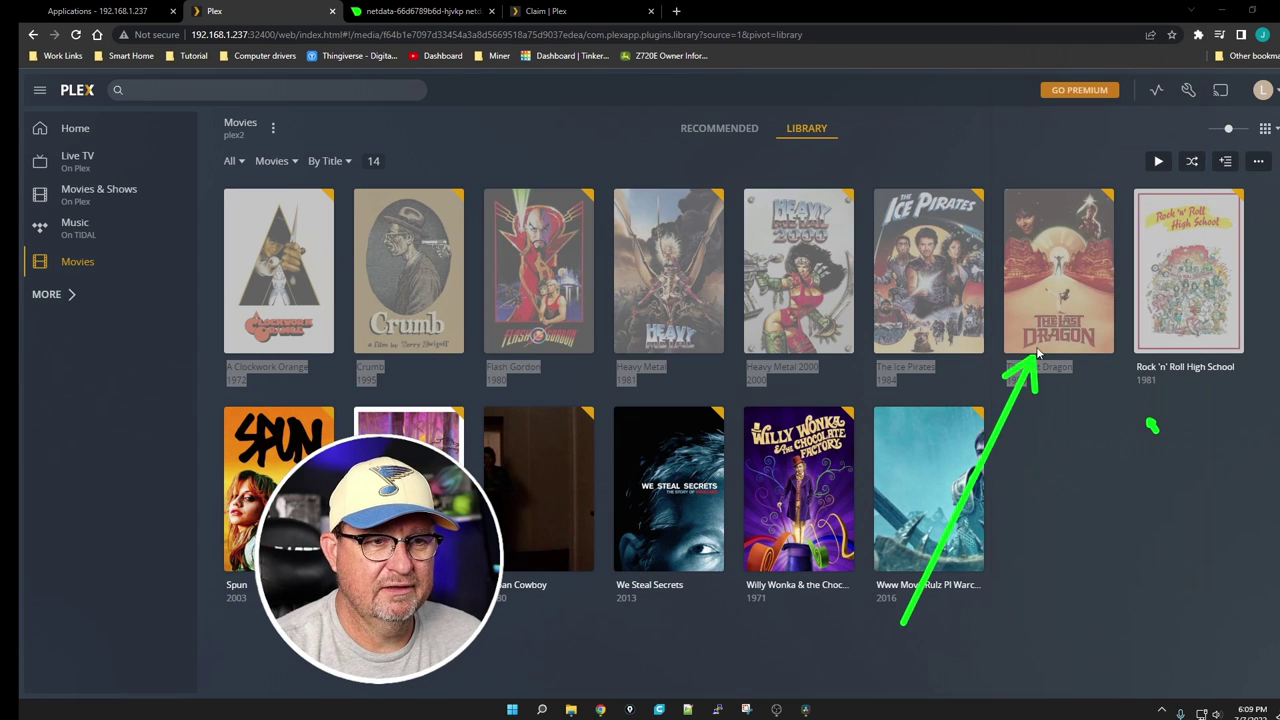
# - Open the Remote Access settings of the plex2 server and retry the connection from outside the network
pyautogui.click(1188, 92)
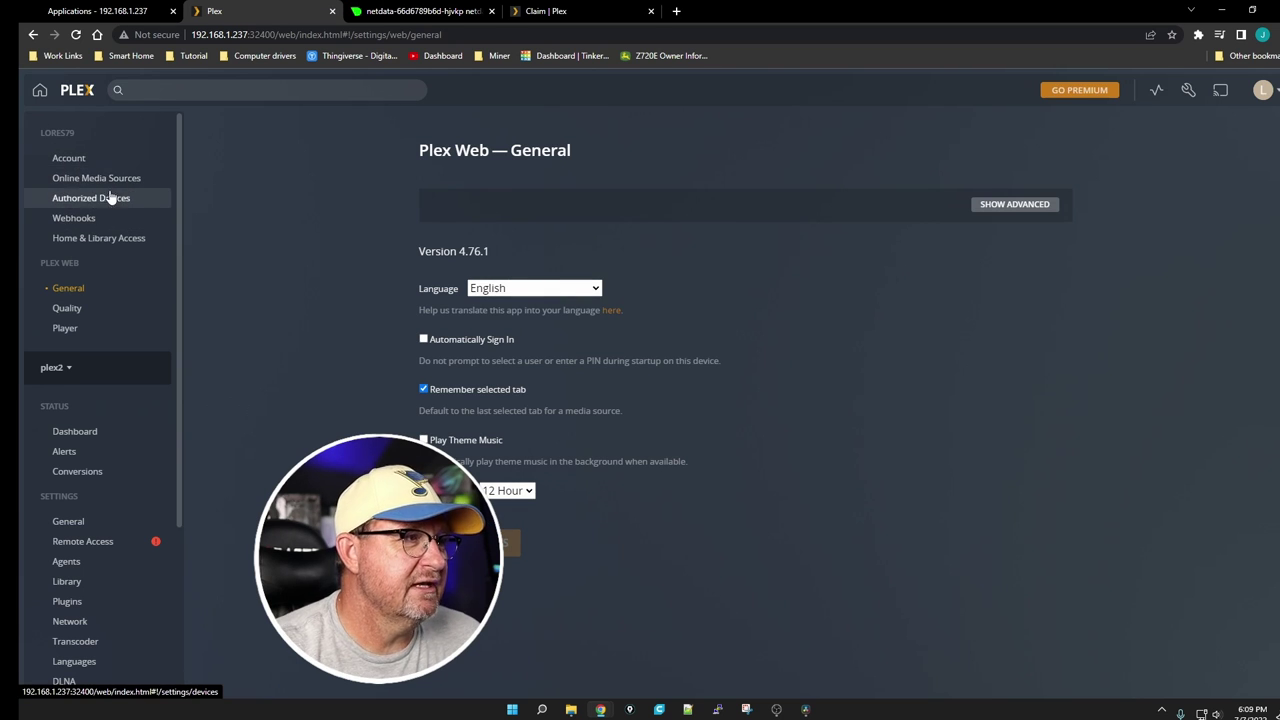
pyautogui.click(100, 541)
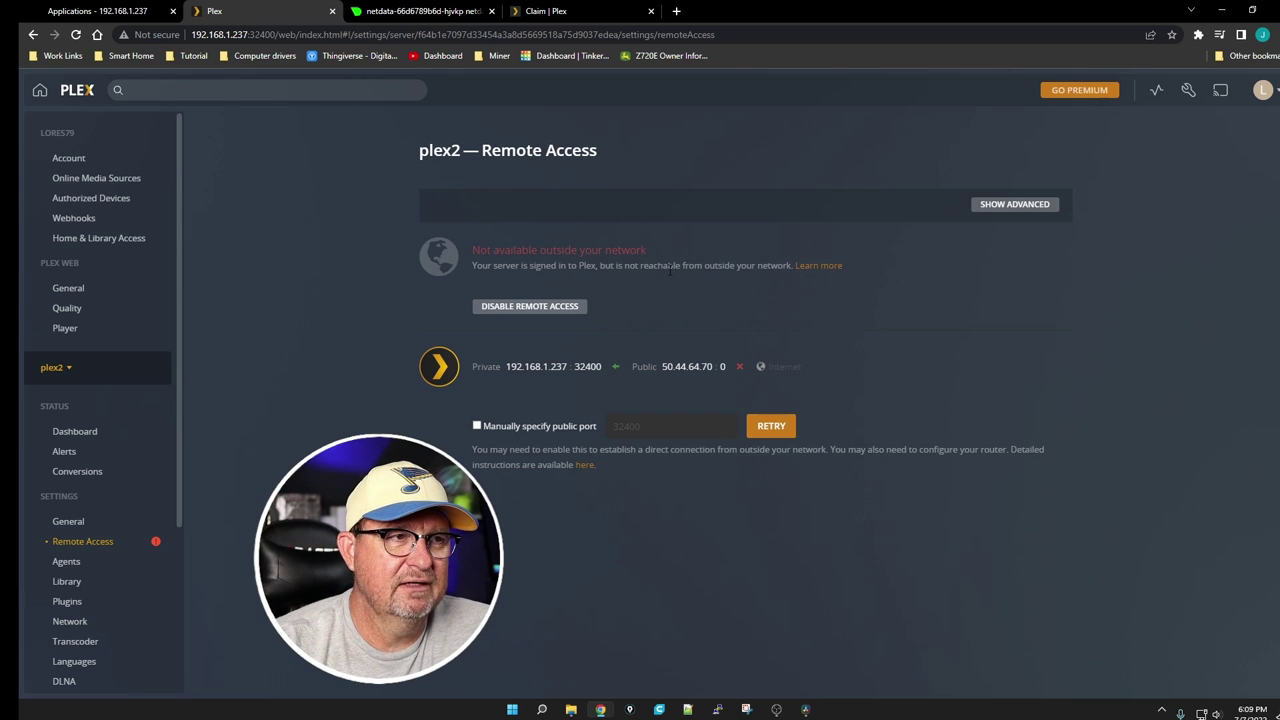
pyautogui.click(771, 426)
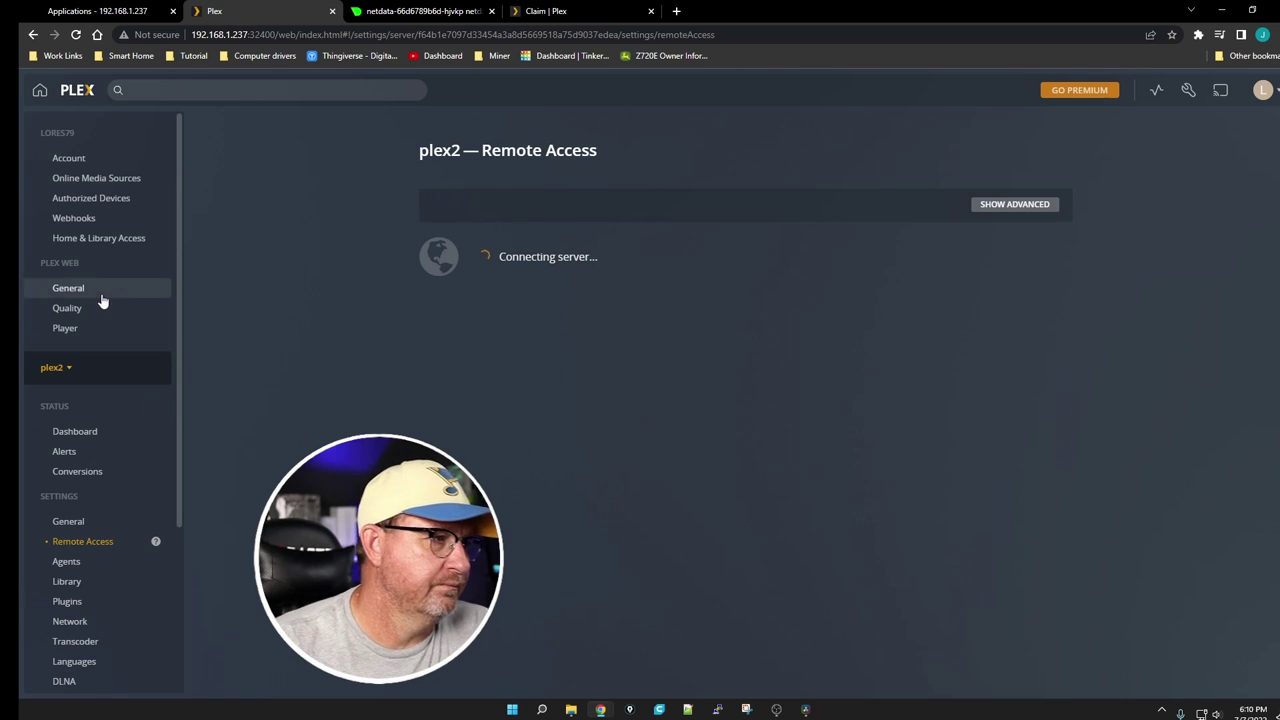
# - Check the Transcoder quality options of the plex2 server, leave Automatic selected, and return to the Plex home page
pyautogui.scroll(-3, 110, 350)
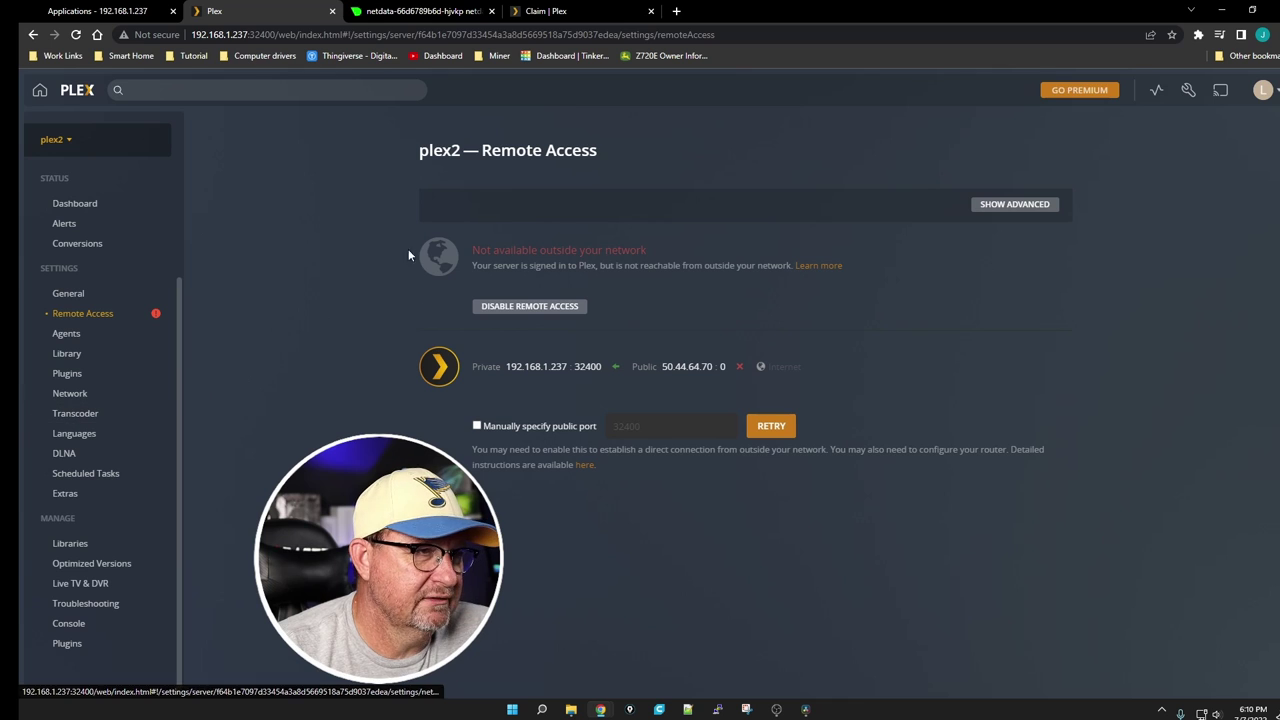
pyautogui.click(73, 415)
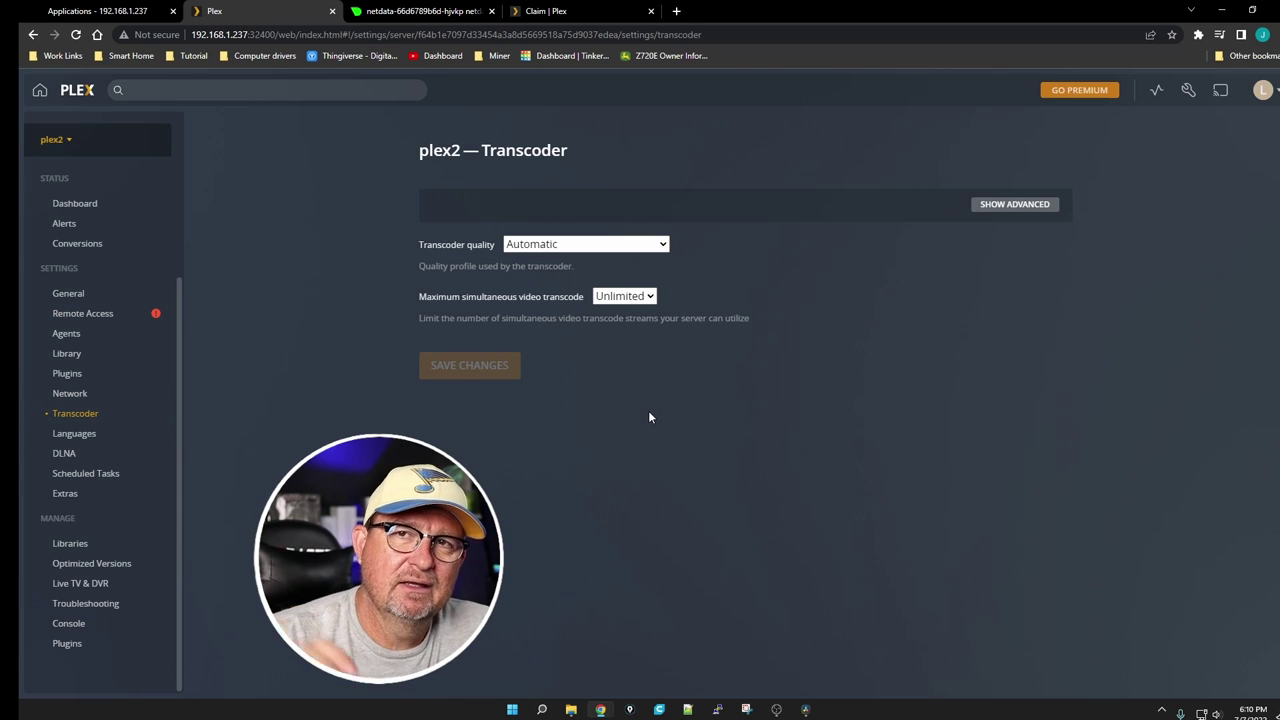
pyautogui.click(662, 246)
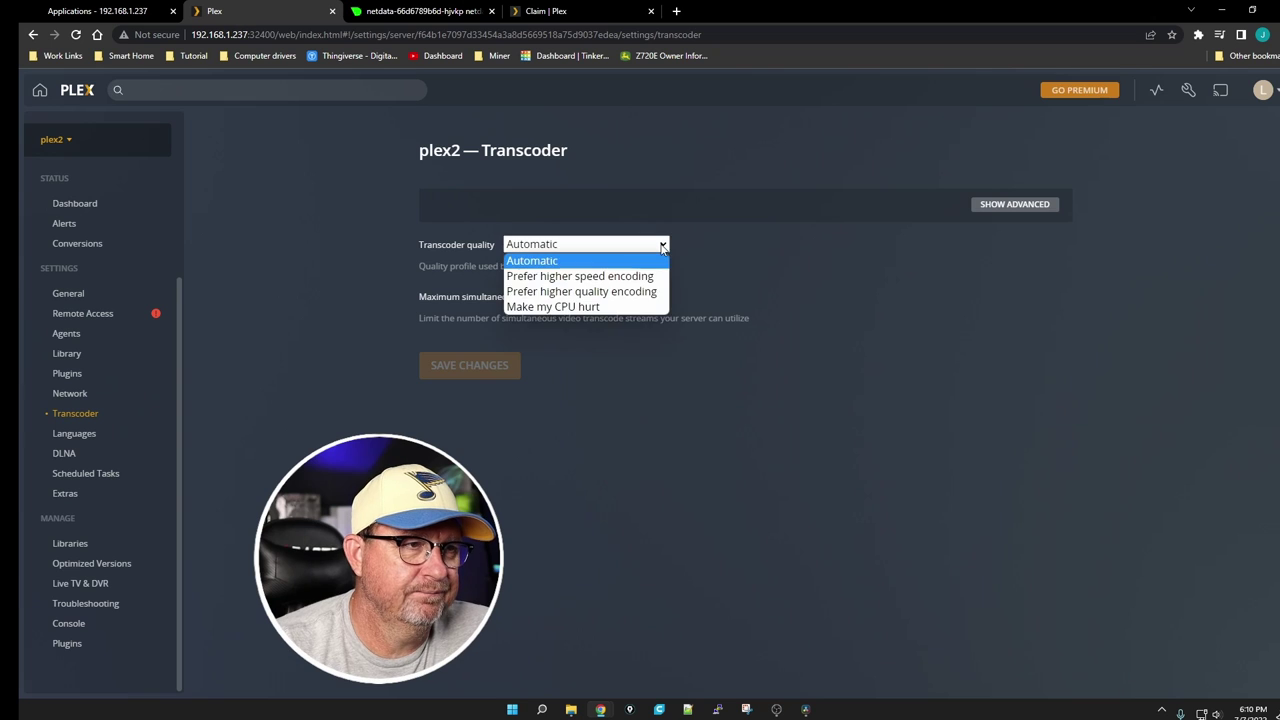
pyautogui.click(662, 246)
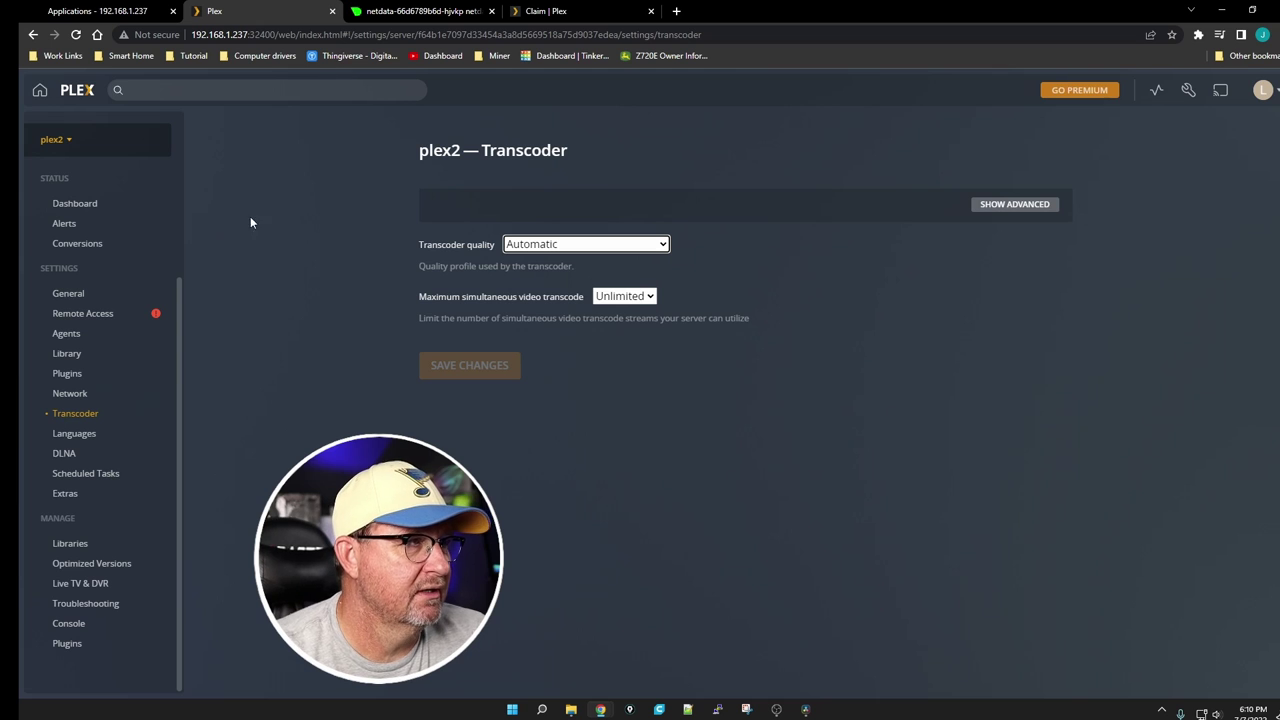
pyautogui.click(79, 91)
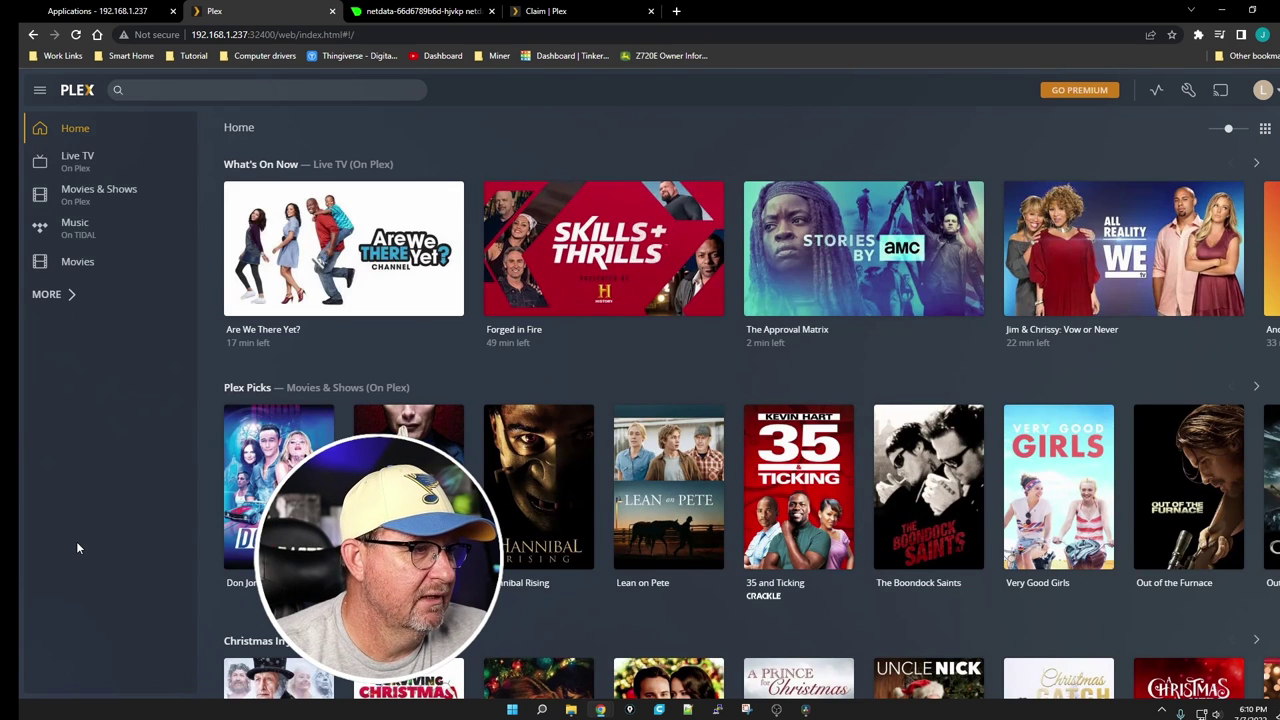